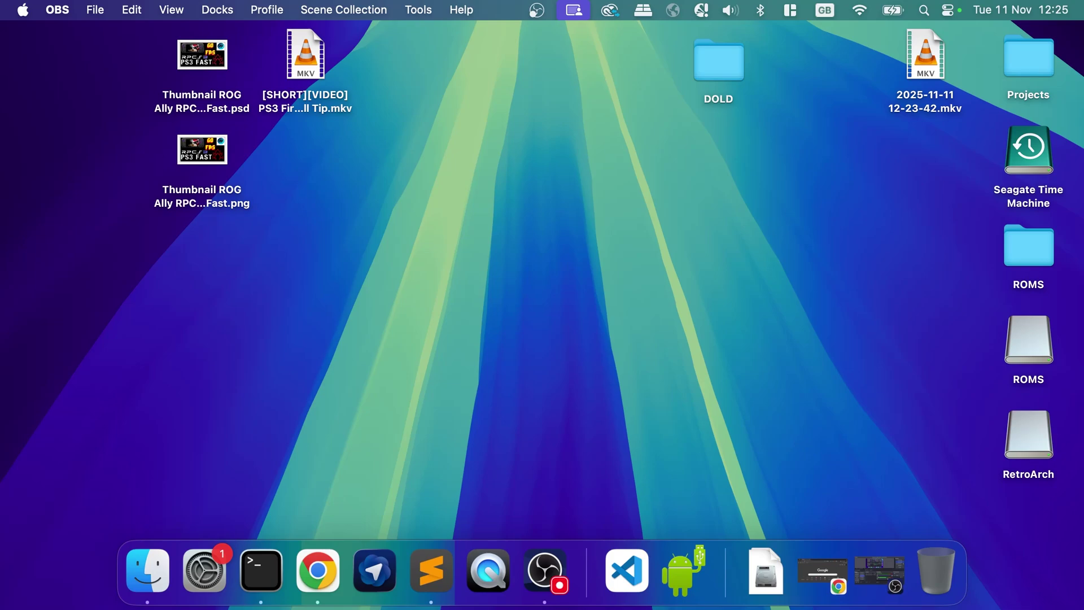
- Search 'retroarch' in Chrome and go to retroarch.com's download page
click(822, 572)
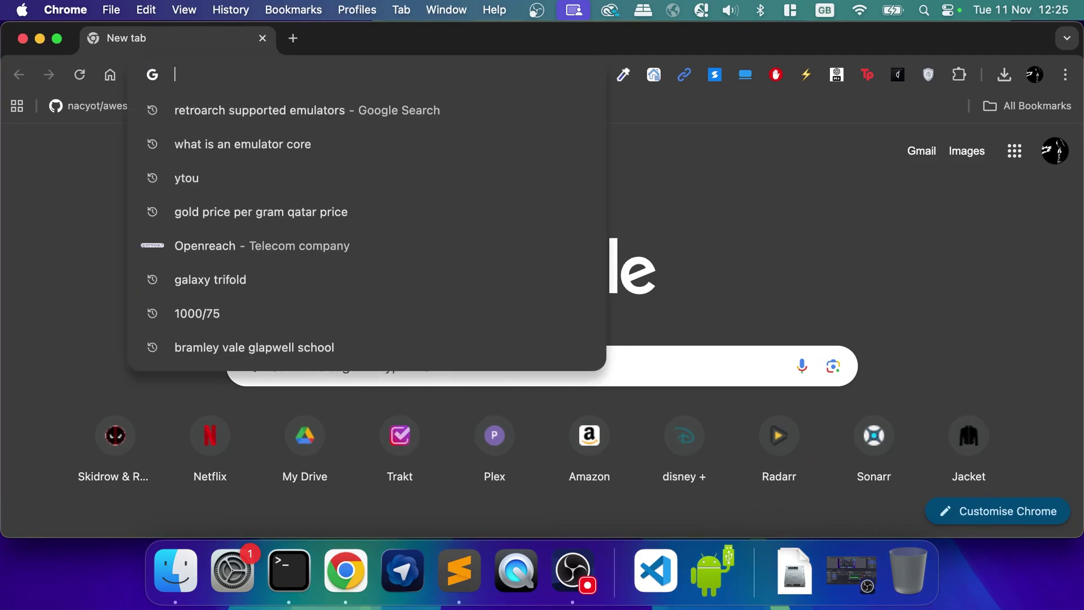
text(retroarch)
key(Return)
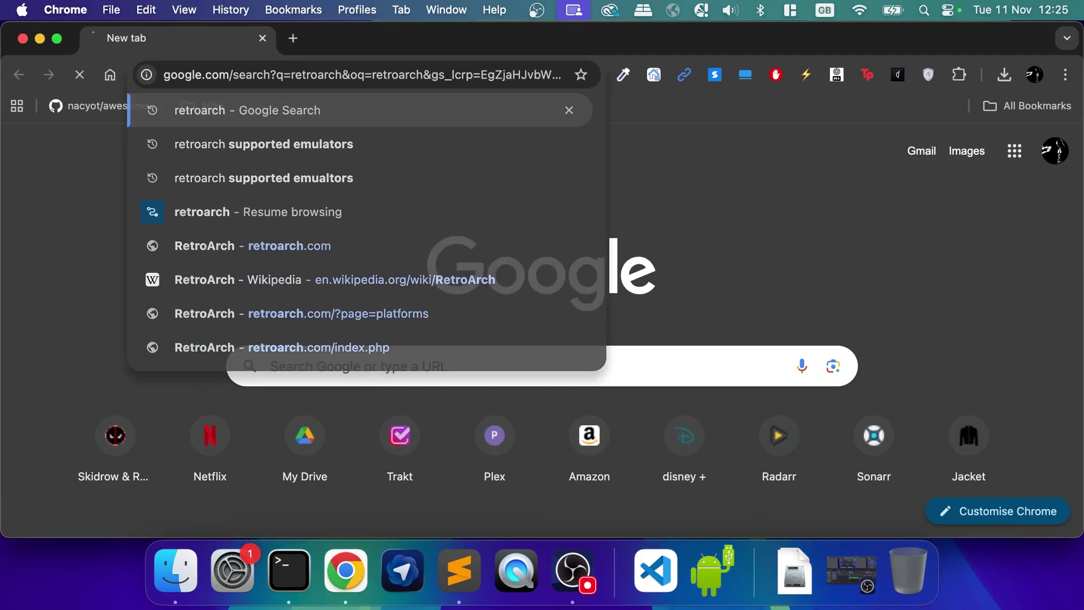
click(115, 283)
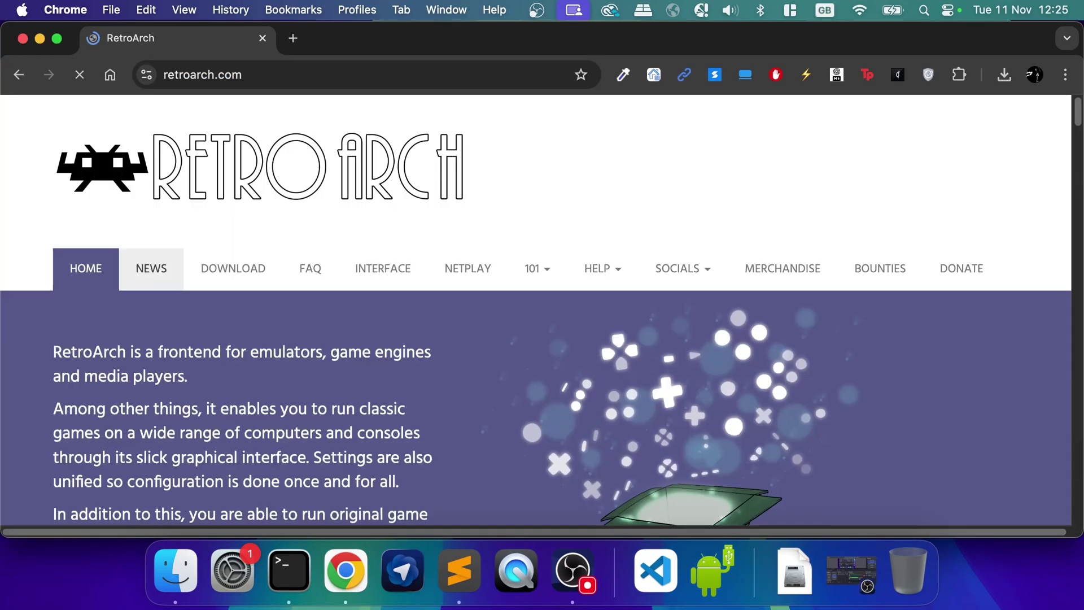
click(232, 301)
scroll(543, 316, down, 15)
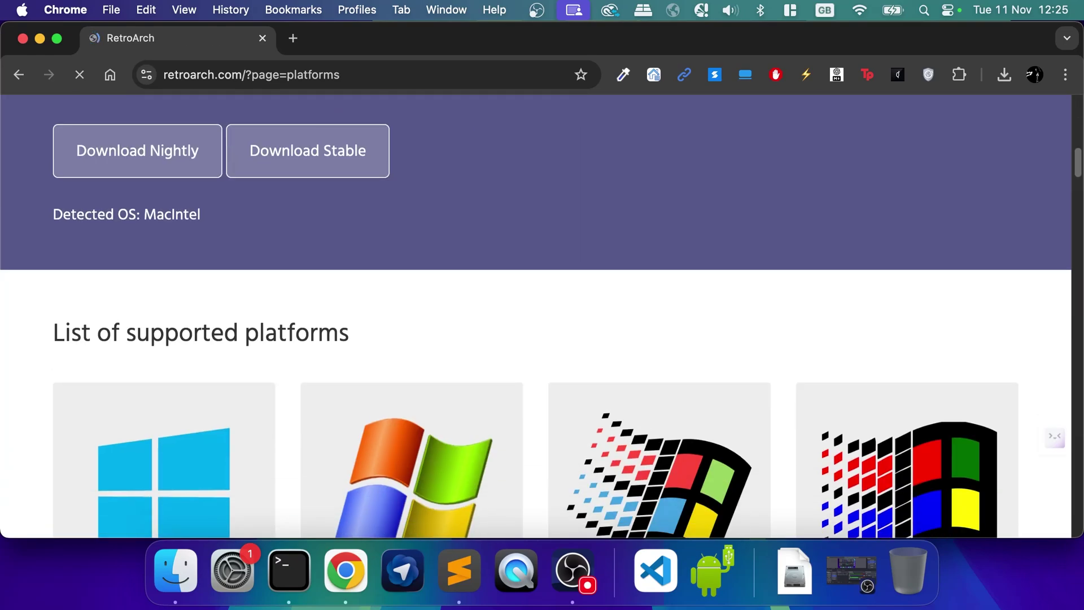
scroll(384, 414, down, 15)
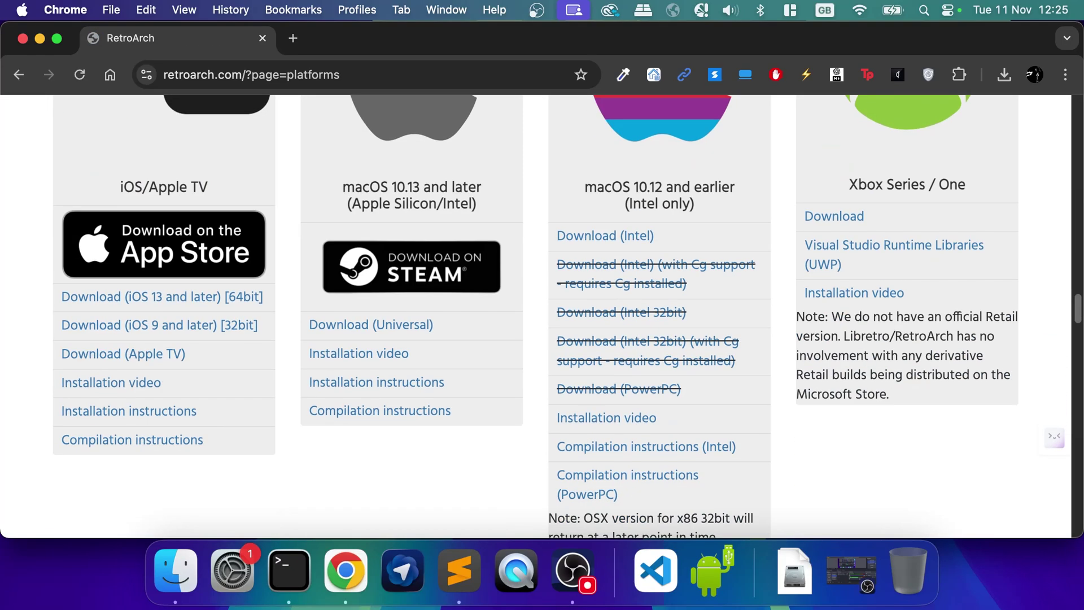
scroll(380, 414, up, 5)
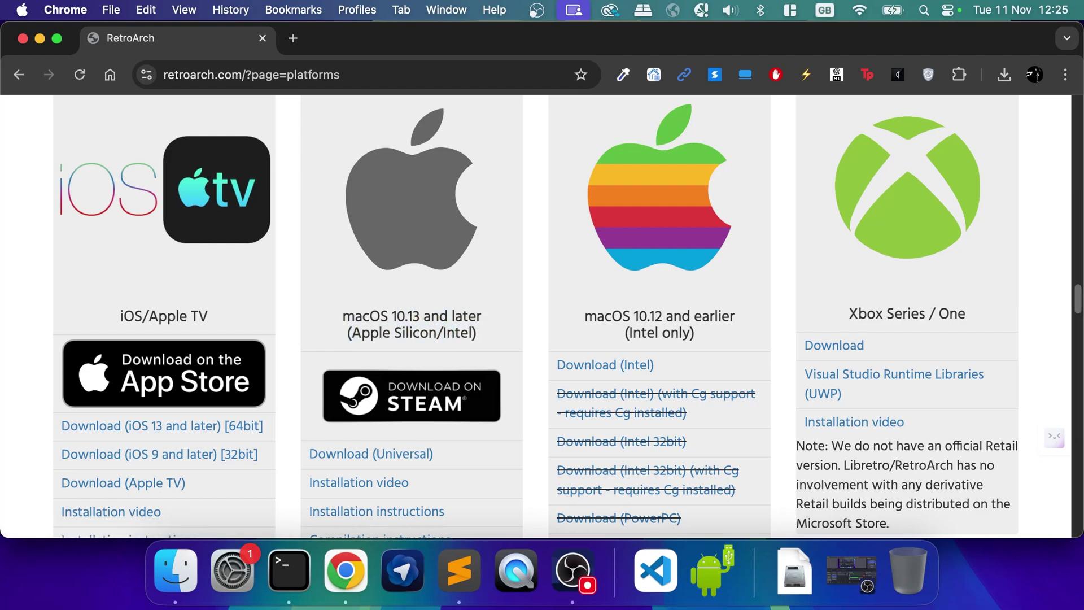
- Check the Mac's details, then start the Download (Universal) macOS build and cancel the duplicate
click(22, 9)
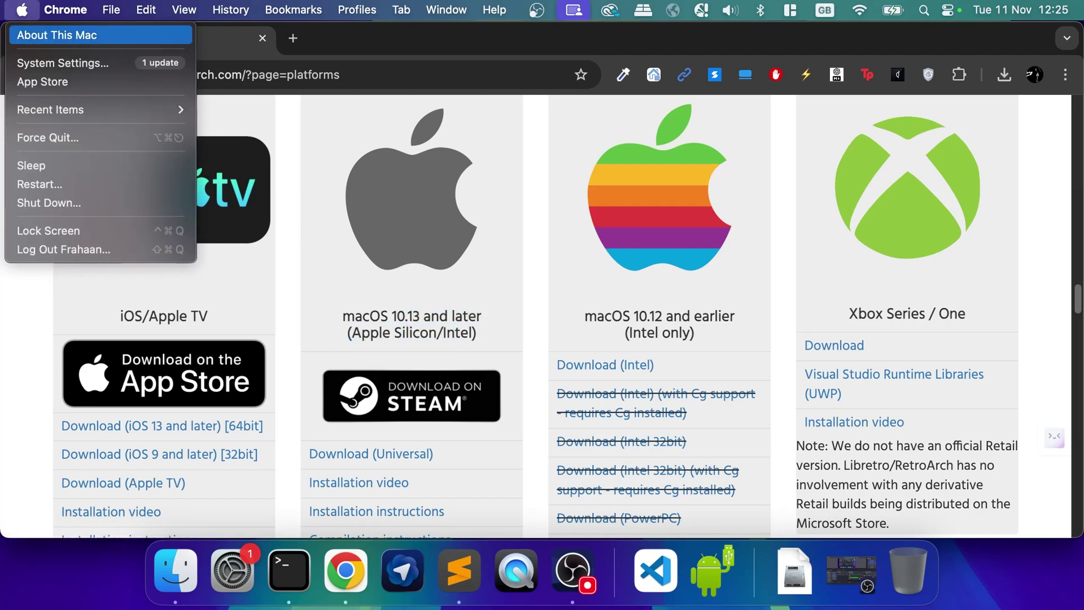
click(392, 315)
drag(393, 315, 472, 334)
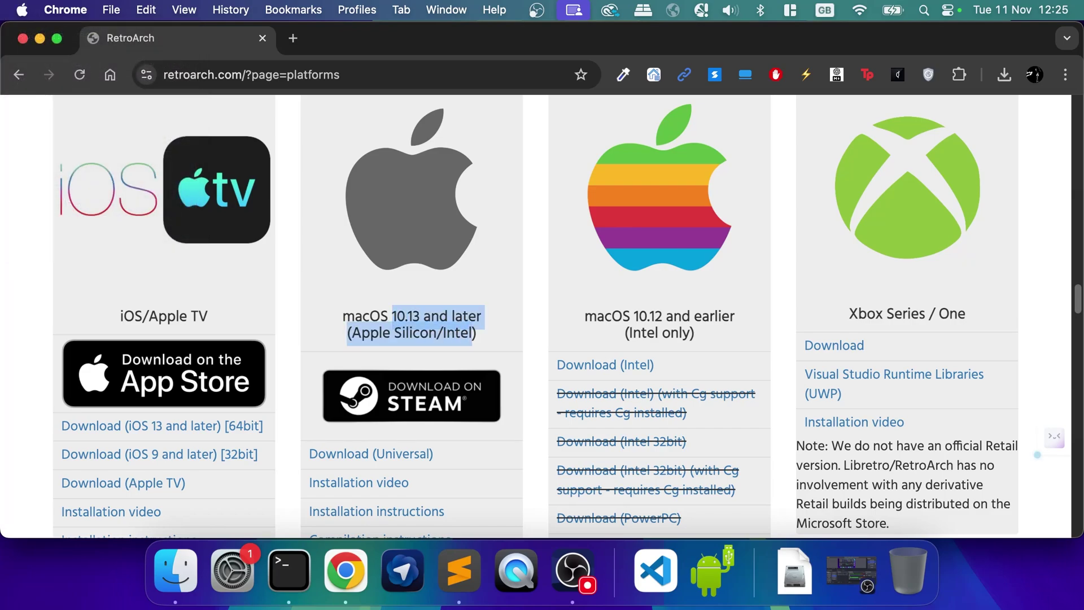
click(472, 335)
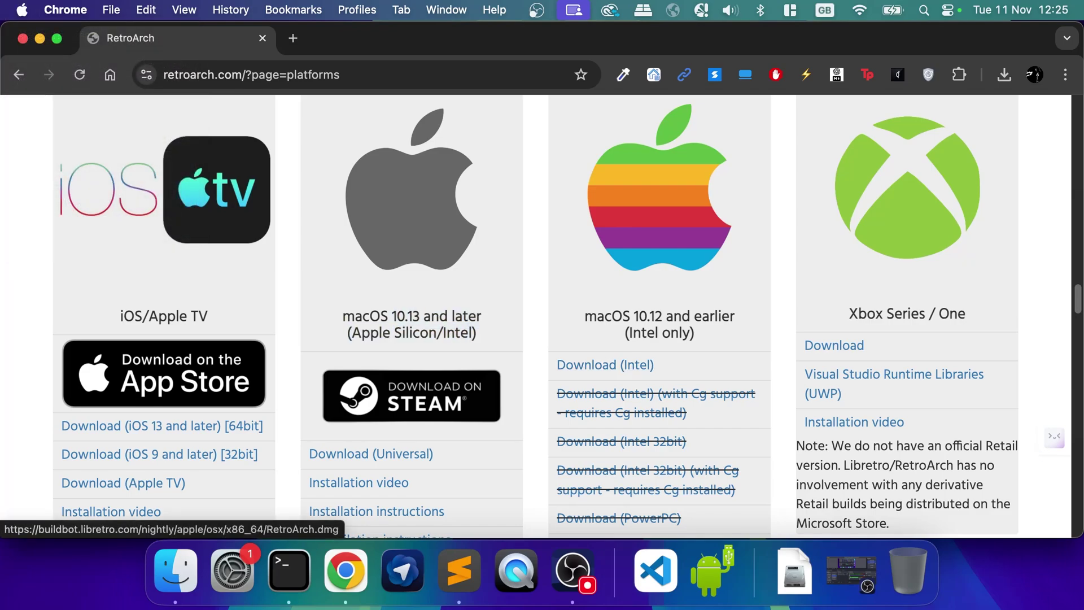
click(371, 454)
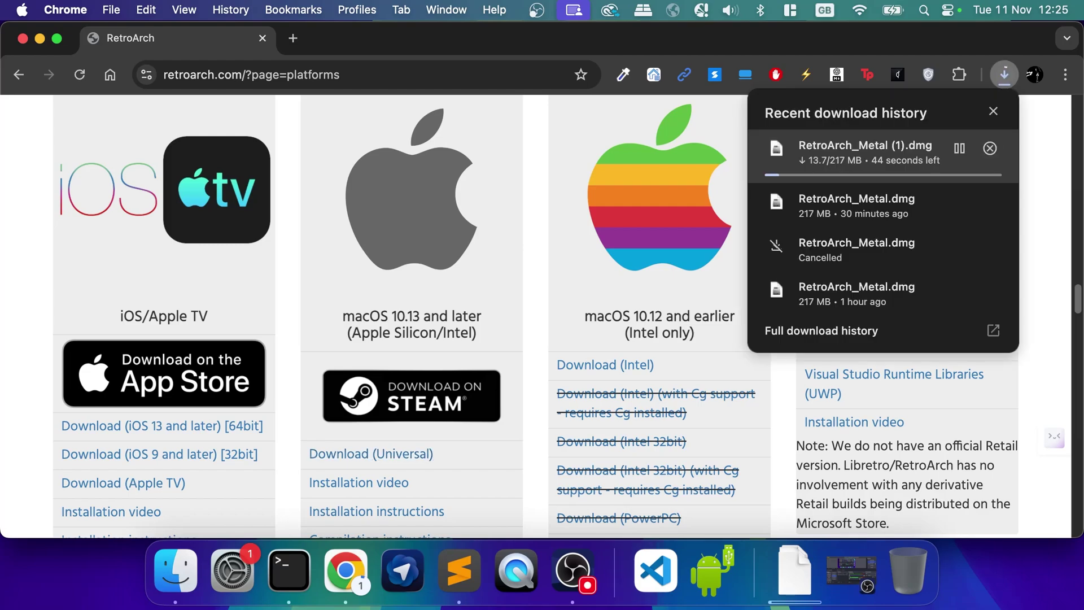
click(992, 148)
- Open RetroArch_Metal.dmg from Downloads and copy RetroArch into Applications
key(F11)
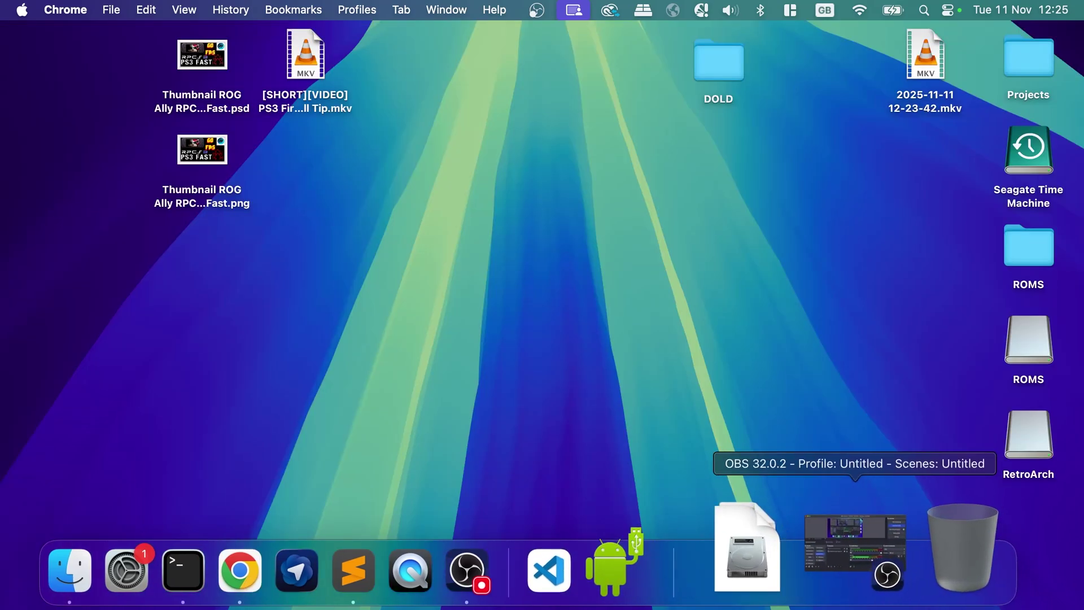
click(790, 551)
click(794, 446)
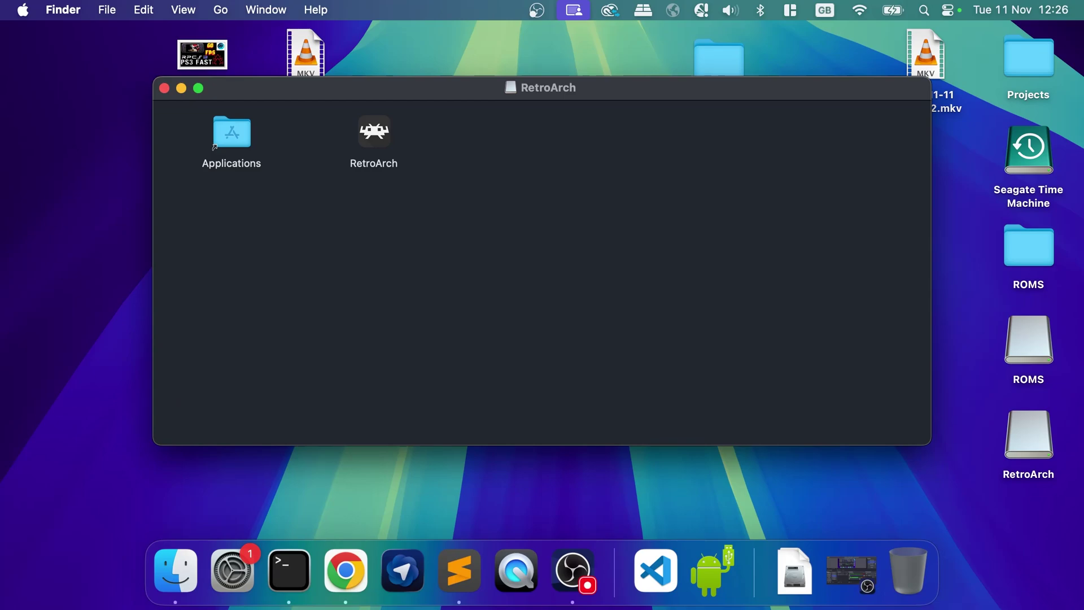
drag(374, 132, 231, 132)
- Open the Applications folder, close the disk image window and eject the image to the Bin
double_click(231, 132)
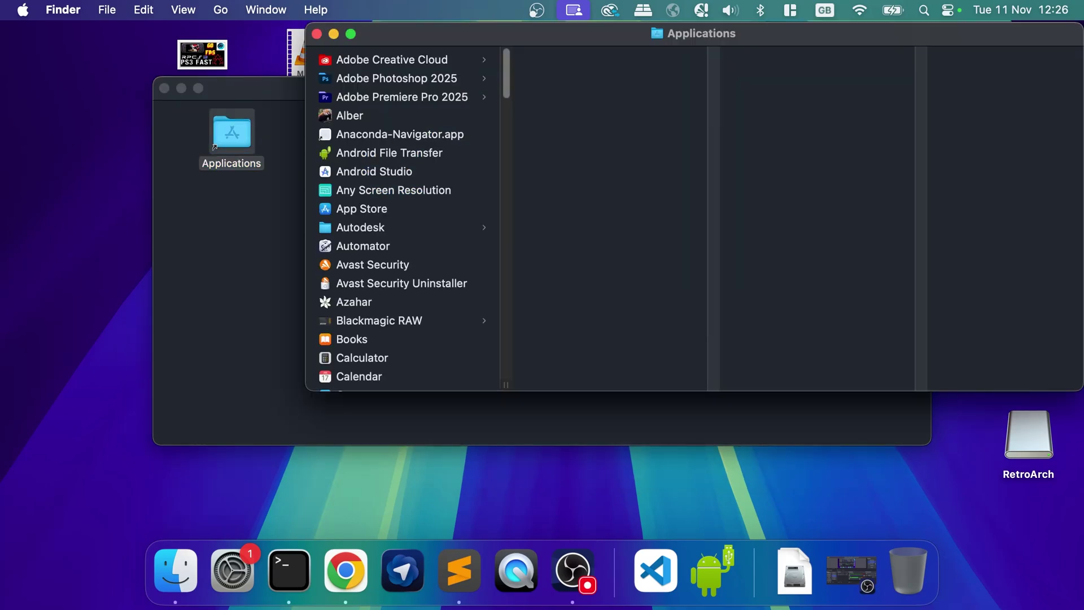
scroll(401, 215, down, 10)
click(164, 88)
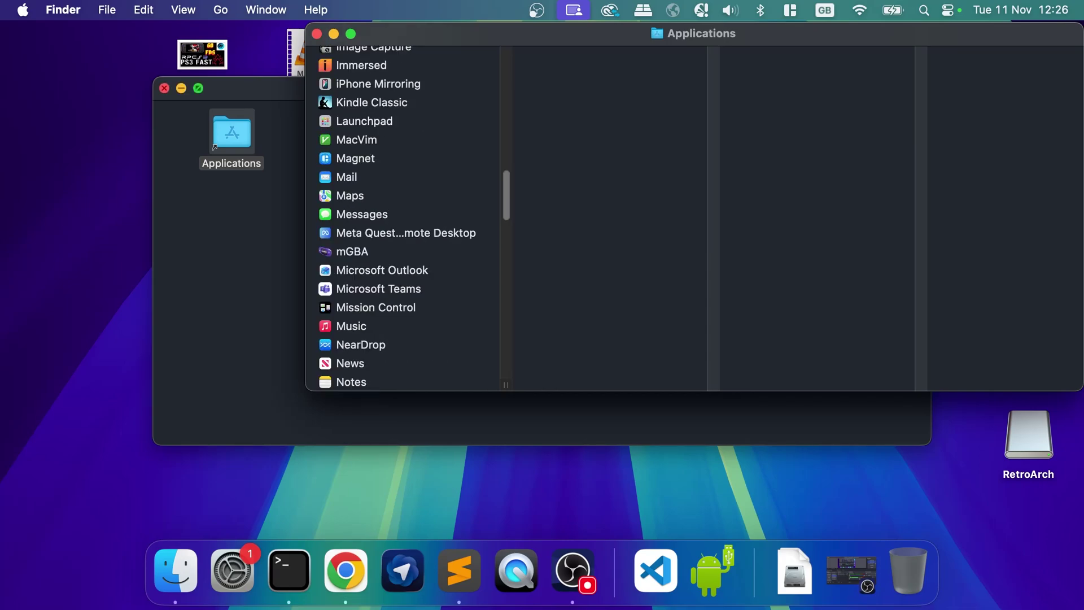
drag(1029, 440, 908, 567)
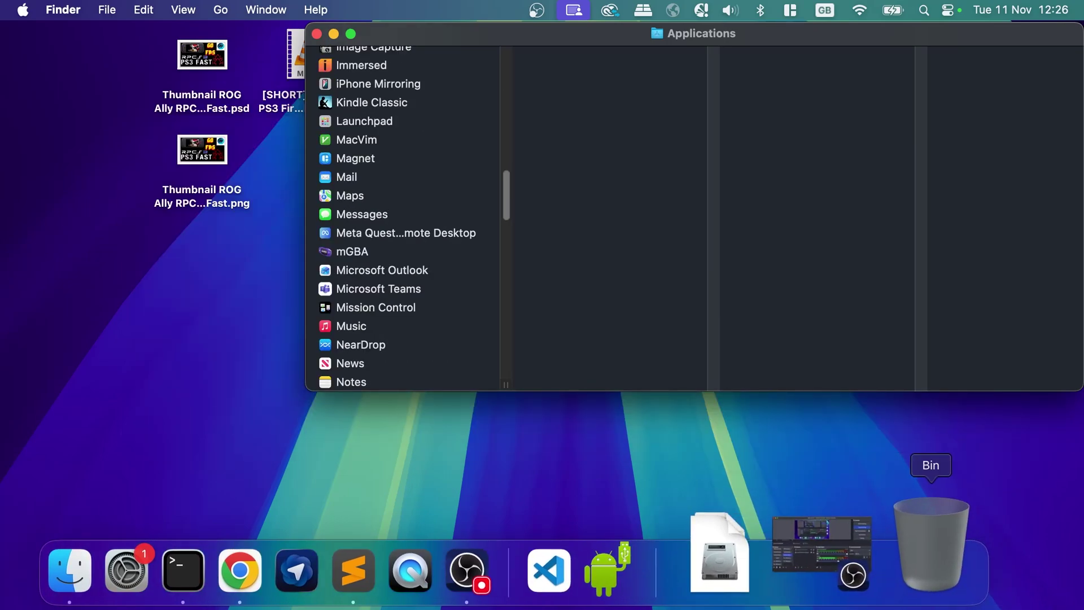
- Select RetroArch in Applications and launch it with Cmd+O
click(795, 571)
click(795, 571)
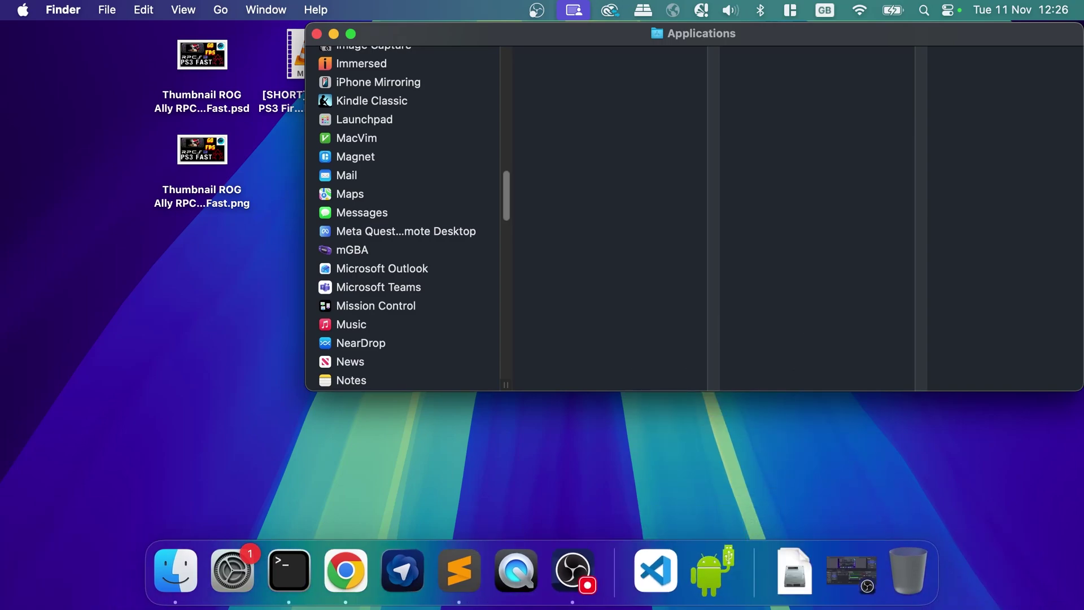
scroll(404, 215, down, 10)
click(361, 318)
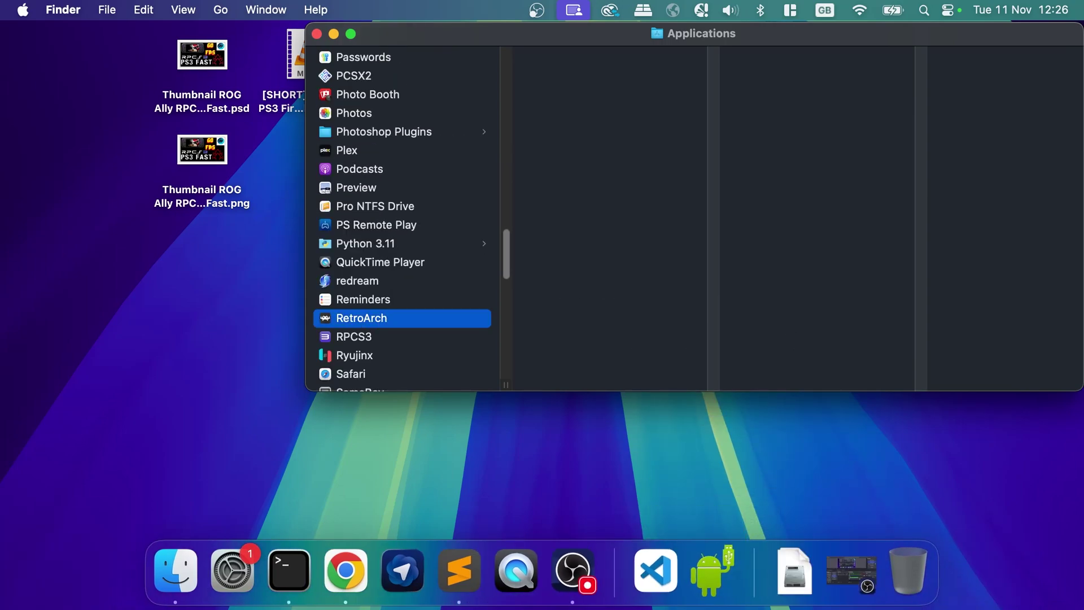
key(super+o)
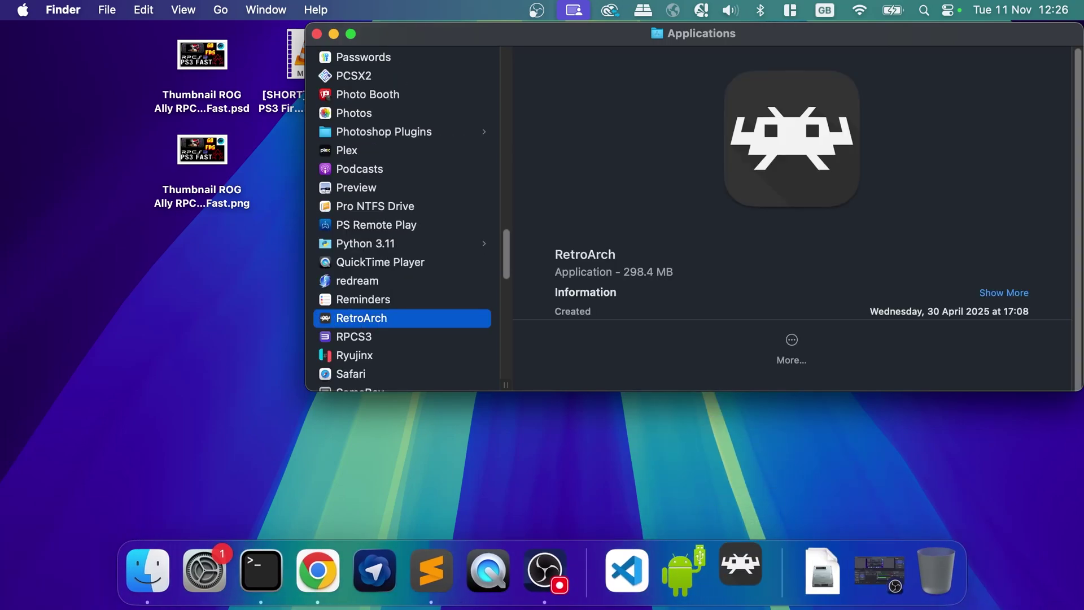
- Allow the downloaded app to open, then browse the Main Menu items once assets extract
key(Return)
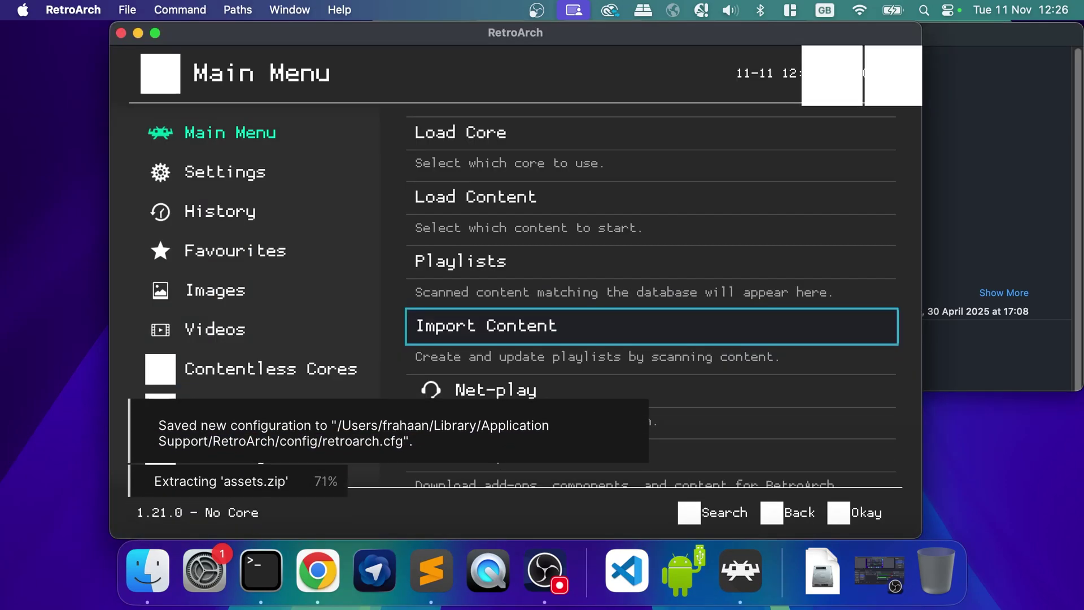
key(Right)
key(Down)
key(Down)
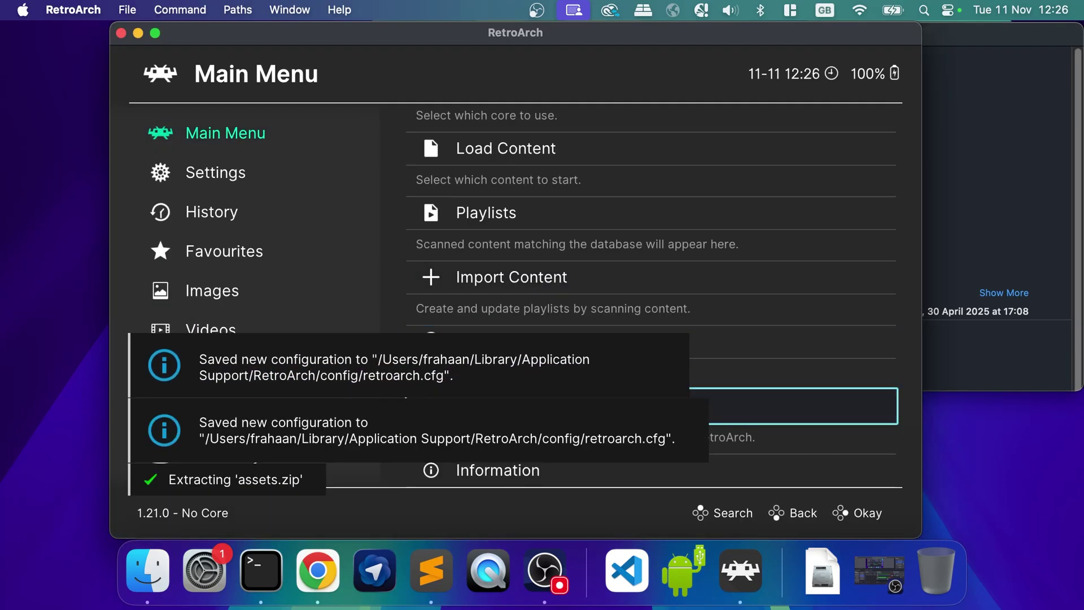
key(Up)
key(Up)
key(Left)
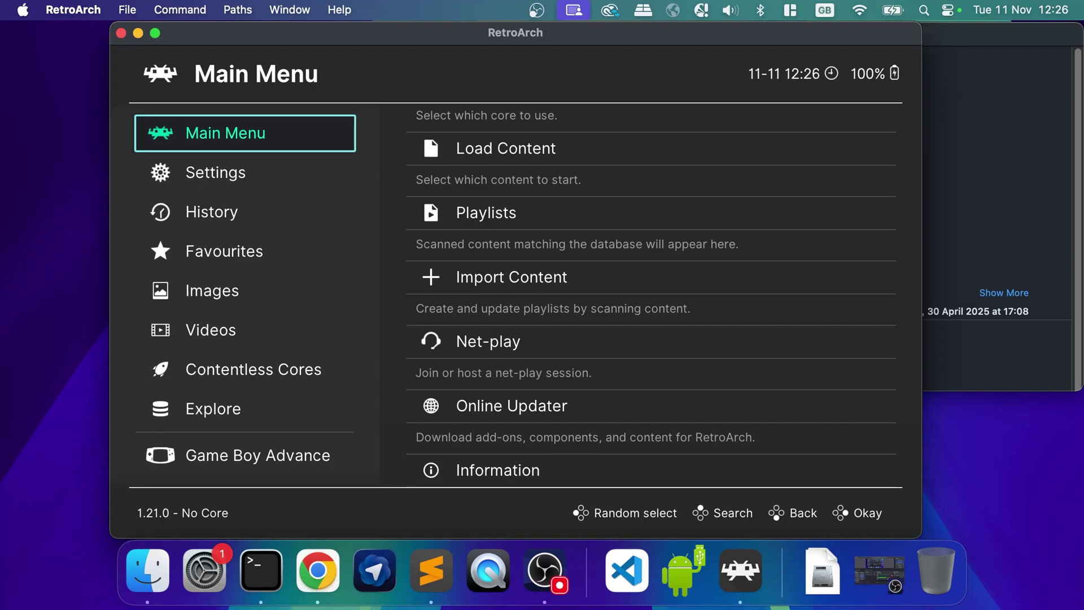
click(22, 10)
key(Return)
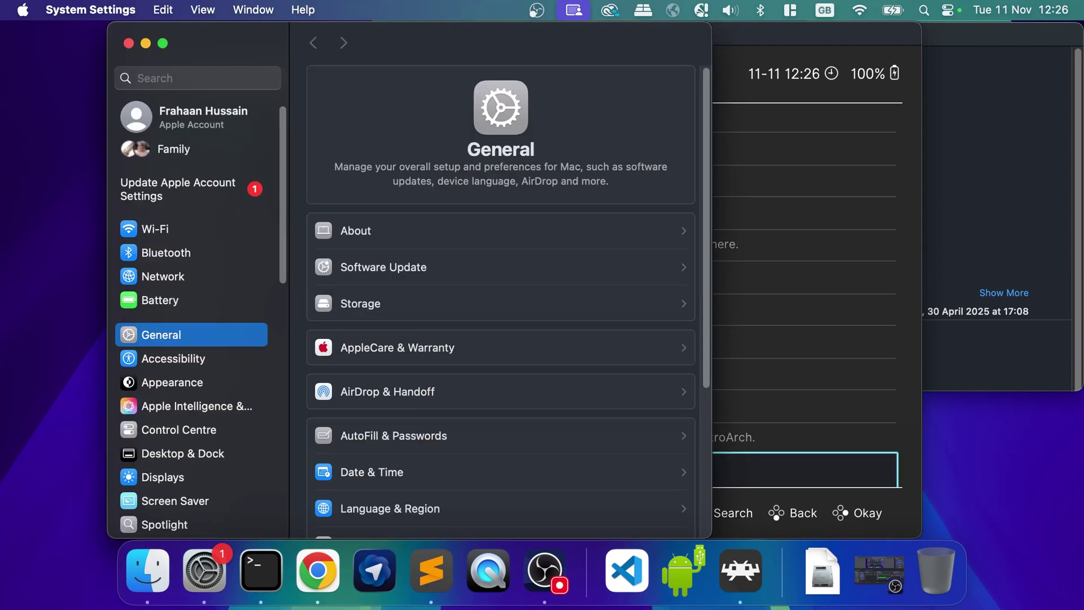
scroll(192, 316, down, 5)
click(188, 521)
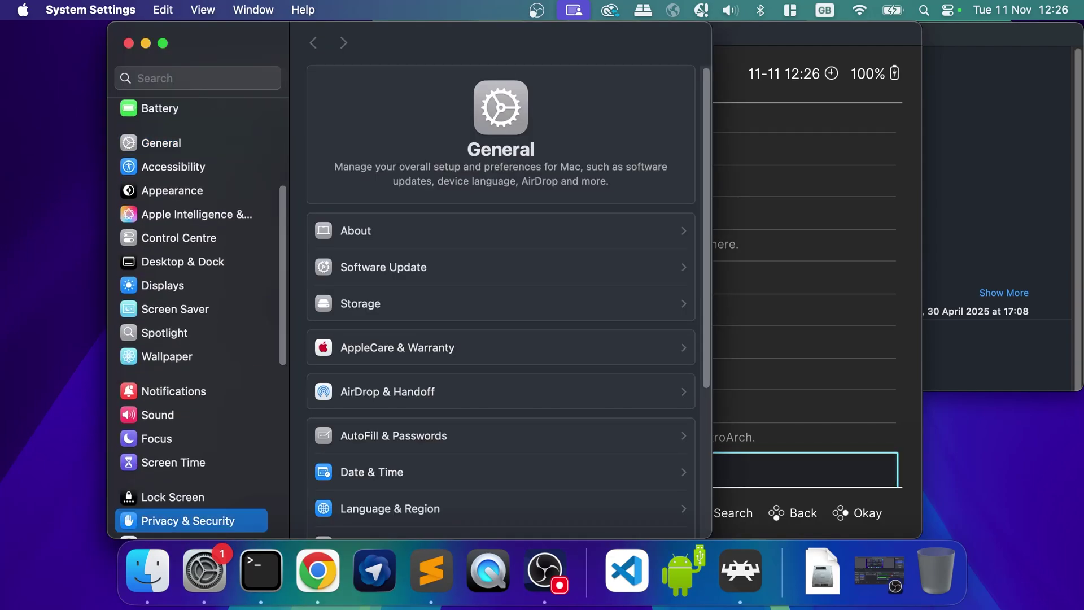
scroll(501, 283, down, 3)
scroll(501, 283, down, 12)
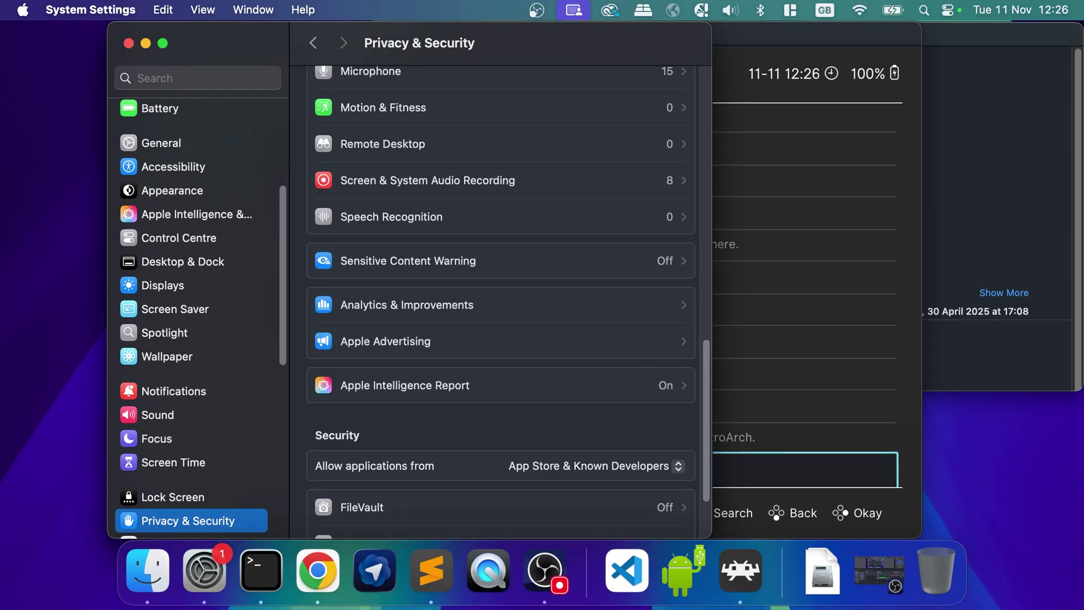
scroll(501, 282, down, 2)
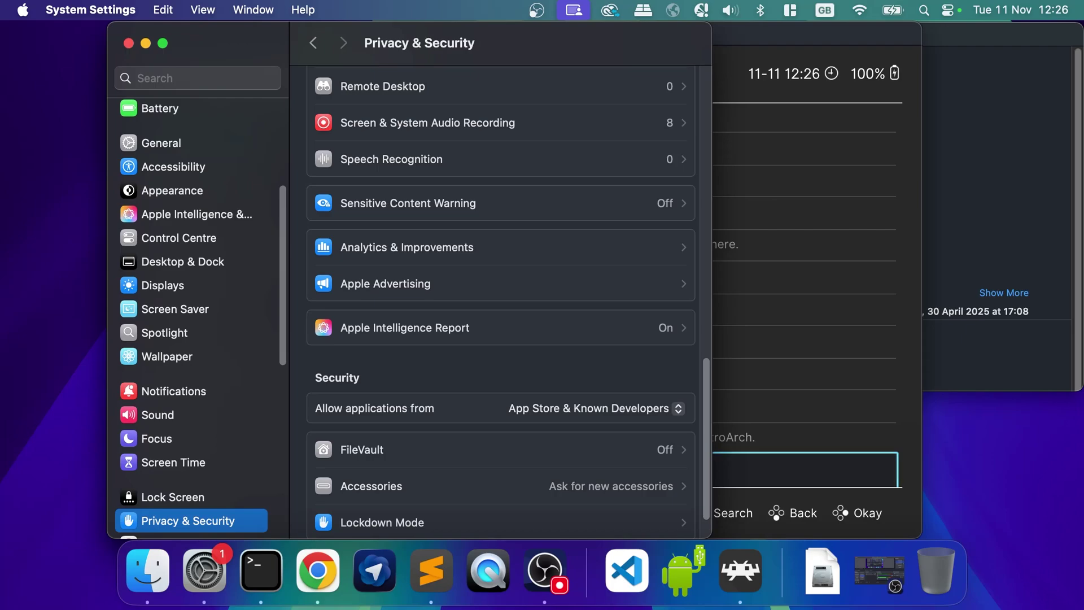
- Close System Settings and move through RetroArch's sidebar to the Settings category
click(129, 43)
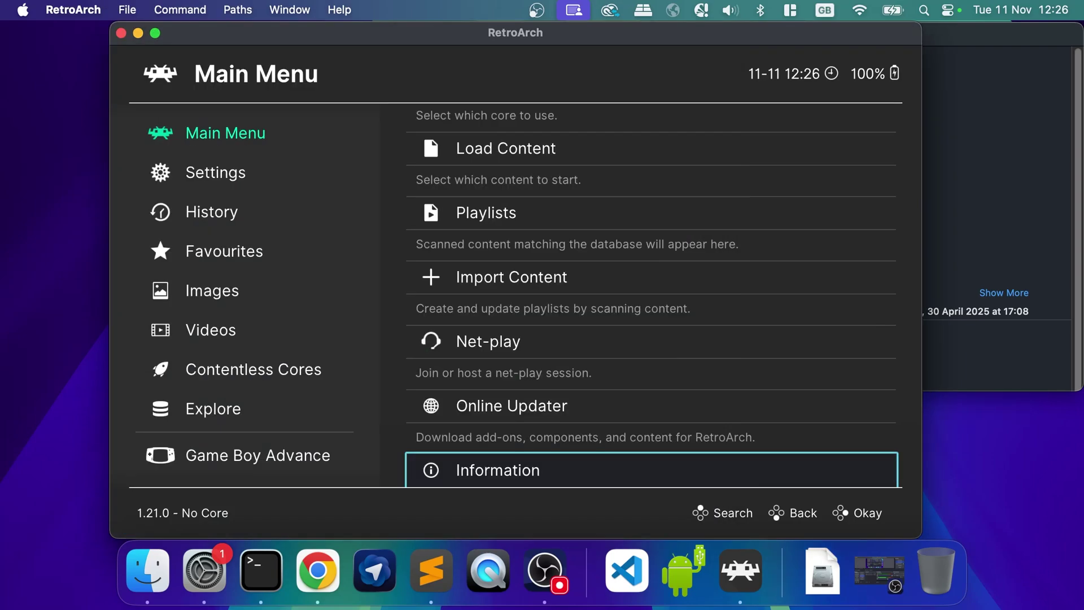
key(Up)
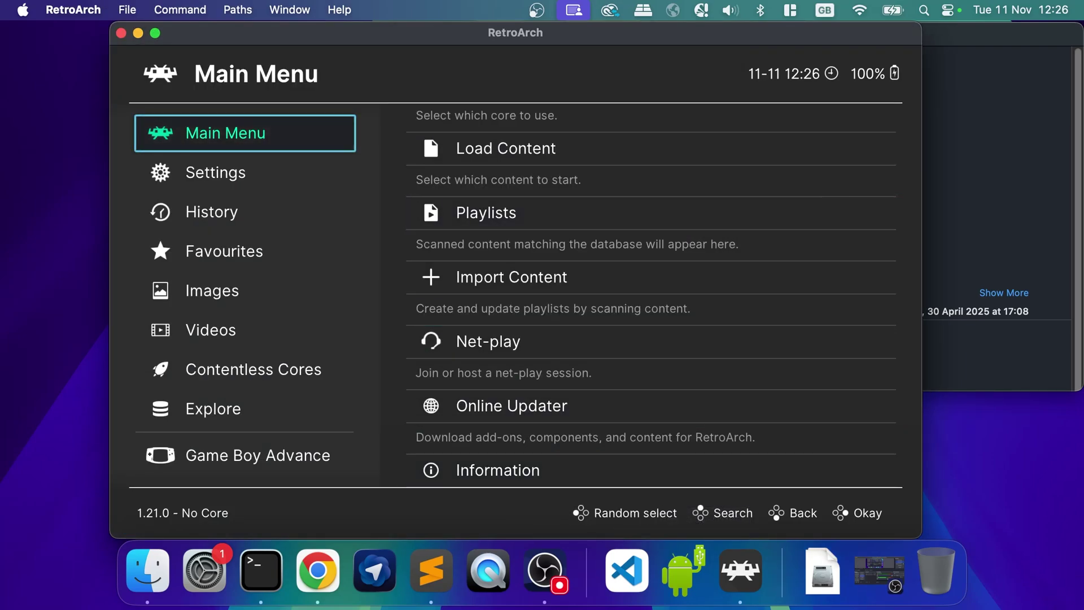
key(Up)
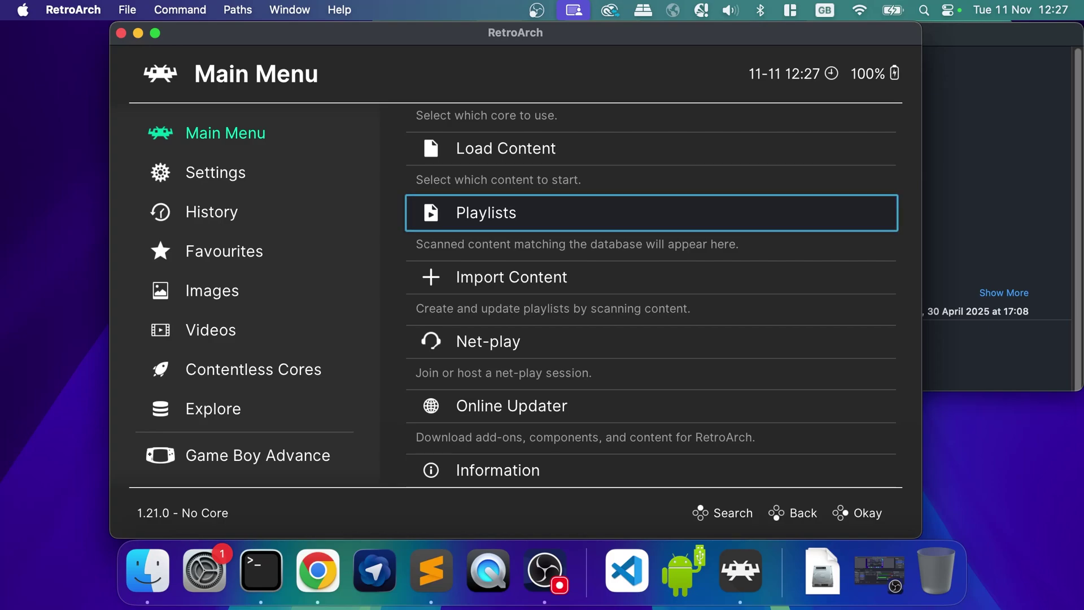
key(Left)
key(Down)
key(Down)
key(Up)
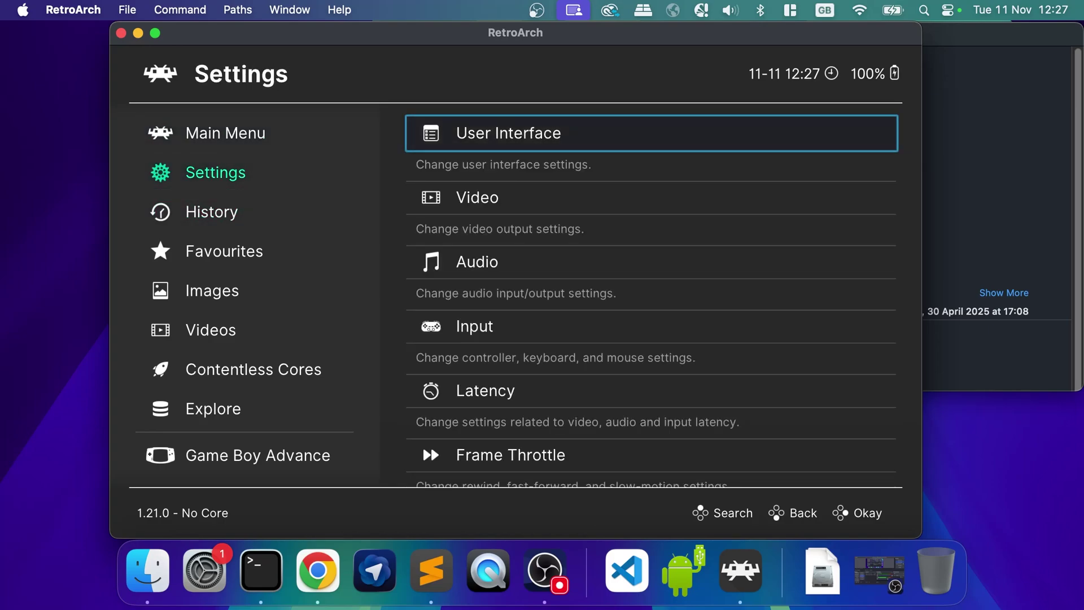
key(Down)
key(Up)
- Open the Video settings group to view it, then back out to the Settings list
key(Right)
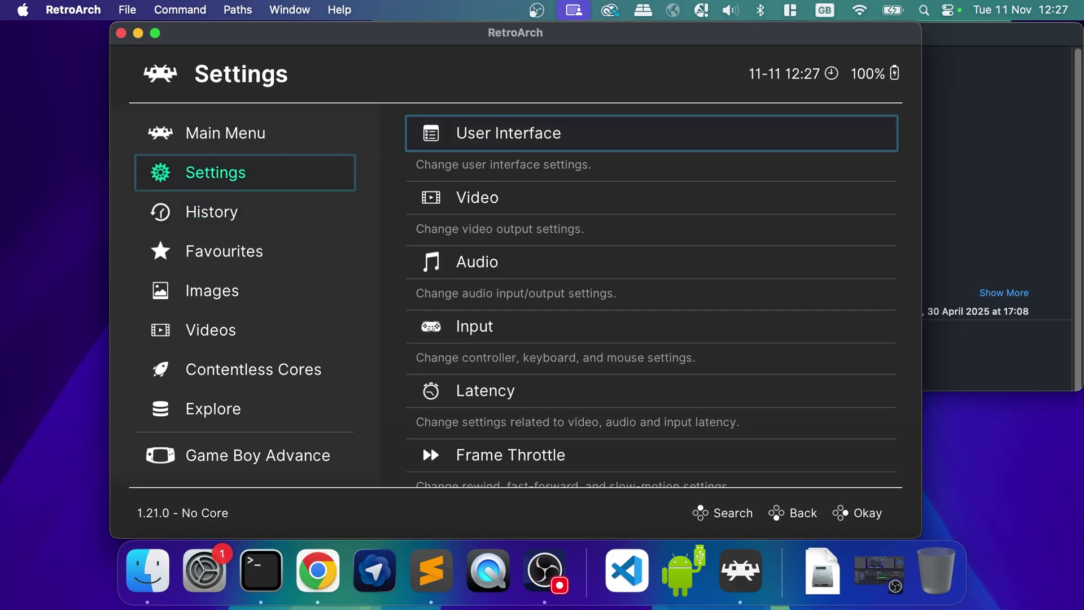
key(Down)
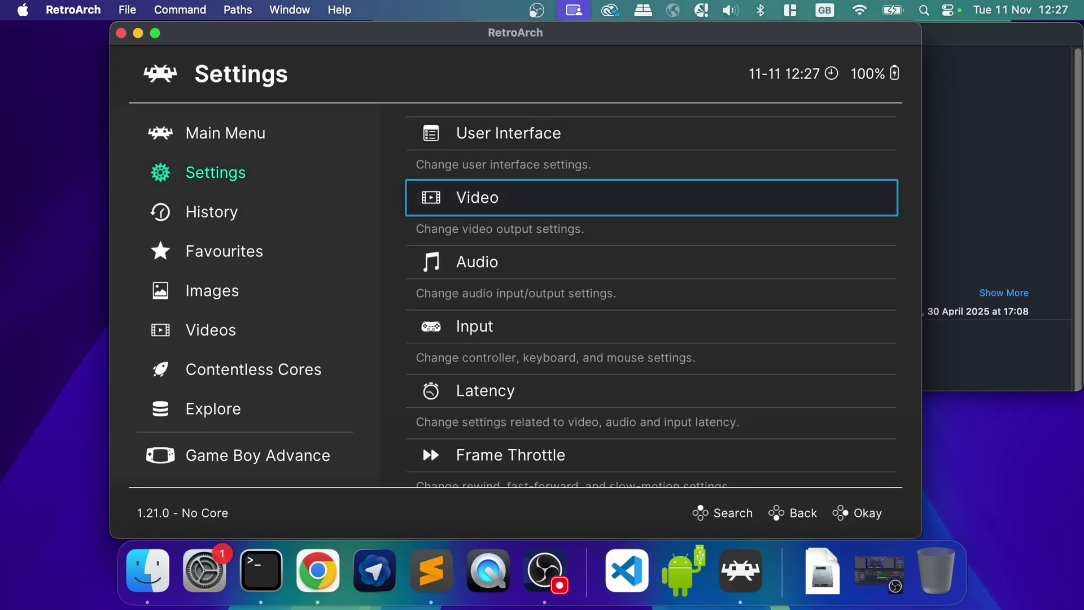
key(Return)
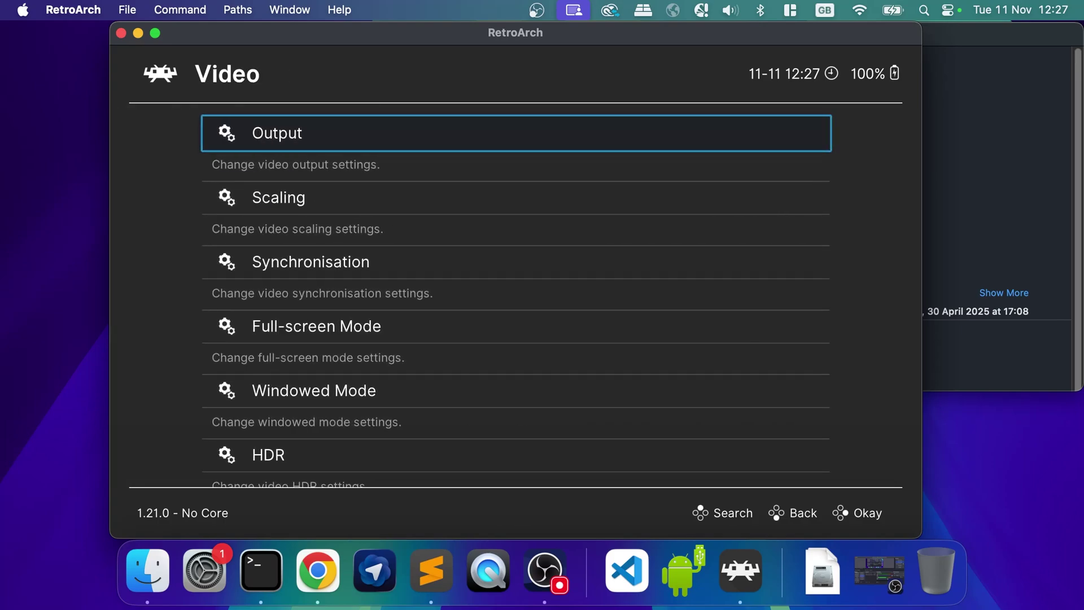
key(BackSpace)
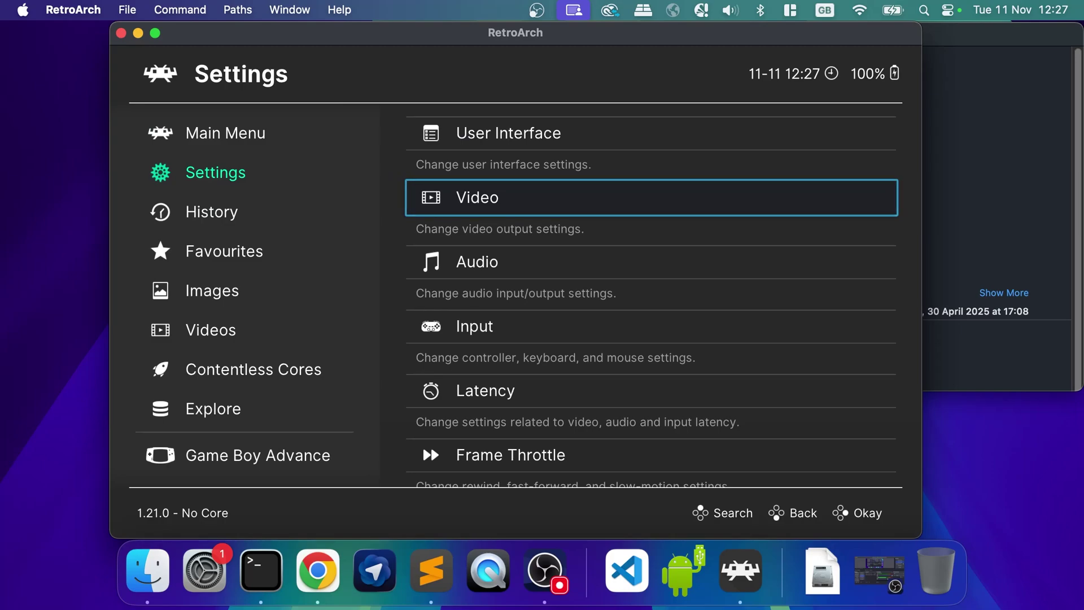
- Change the menu driver from ozone to xmb under Settings > Drivers
key(Left)
key(Up)
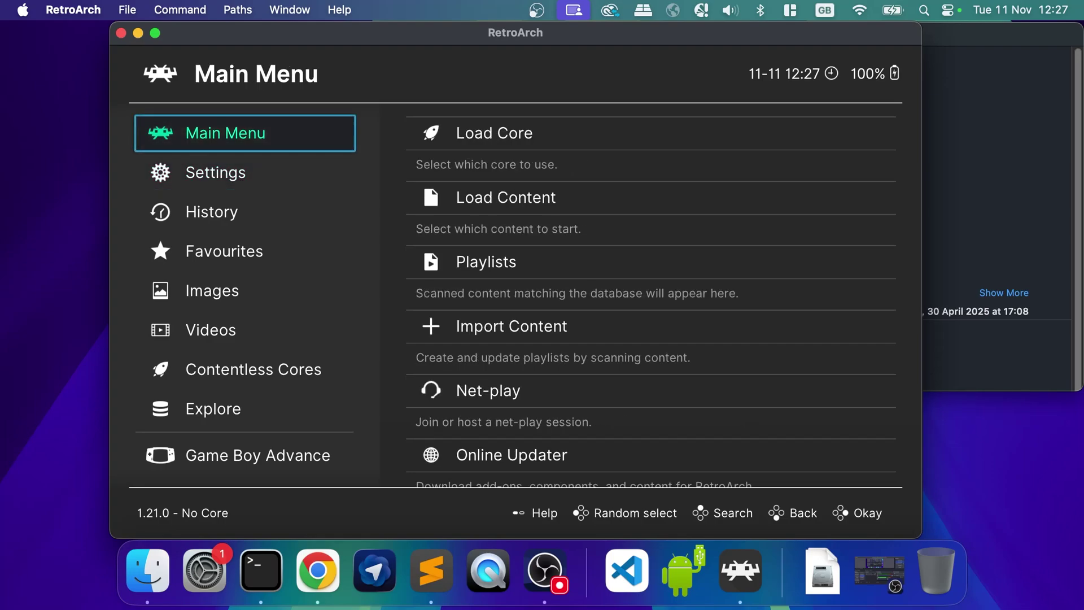
key(Down)
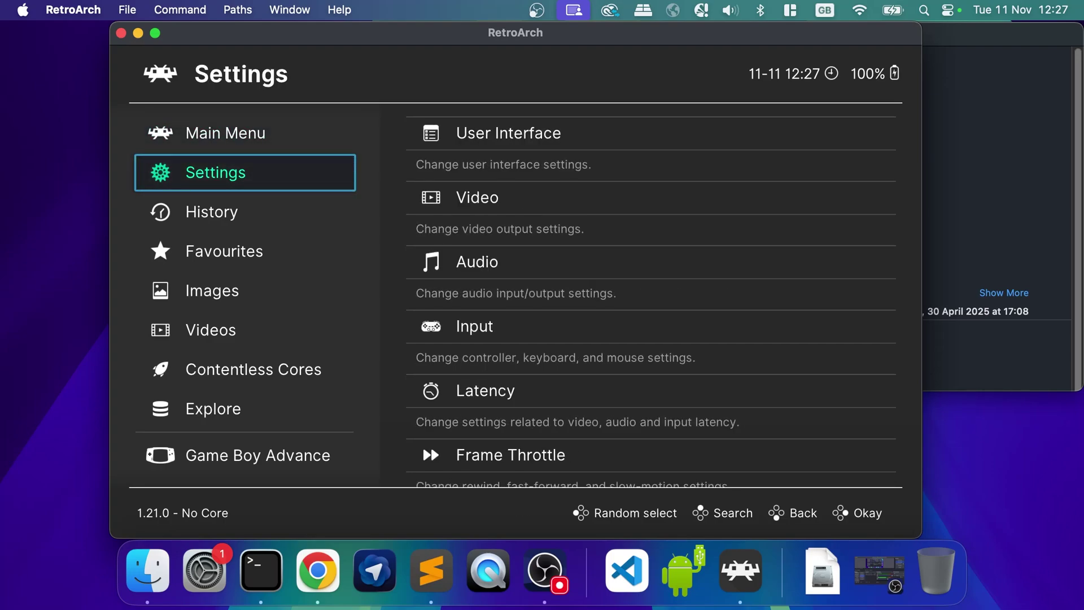
key(Right)
key(Down)
key(Down)
key(Down)
key(Down)
key(Down)
key(Down)
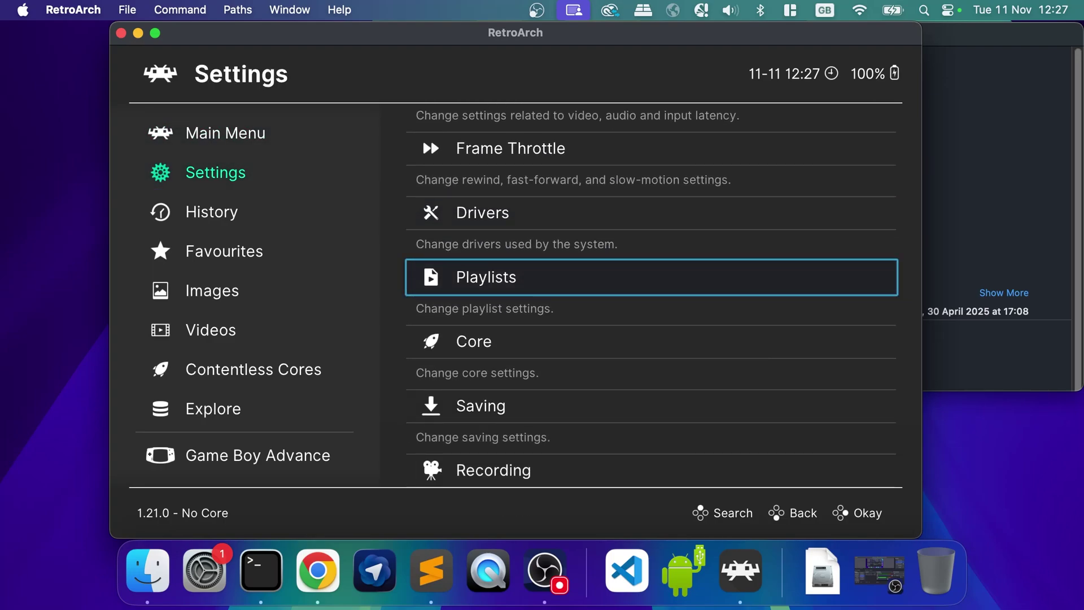
key(Up)
key(Return)
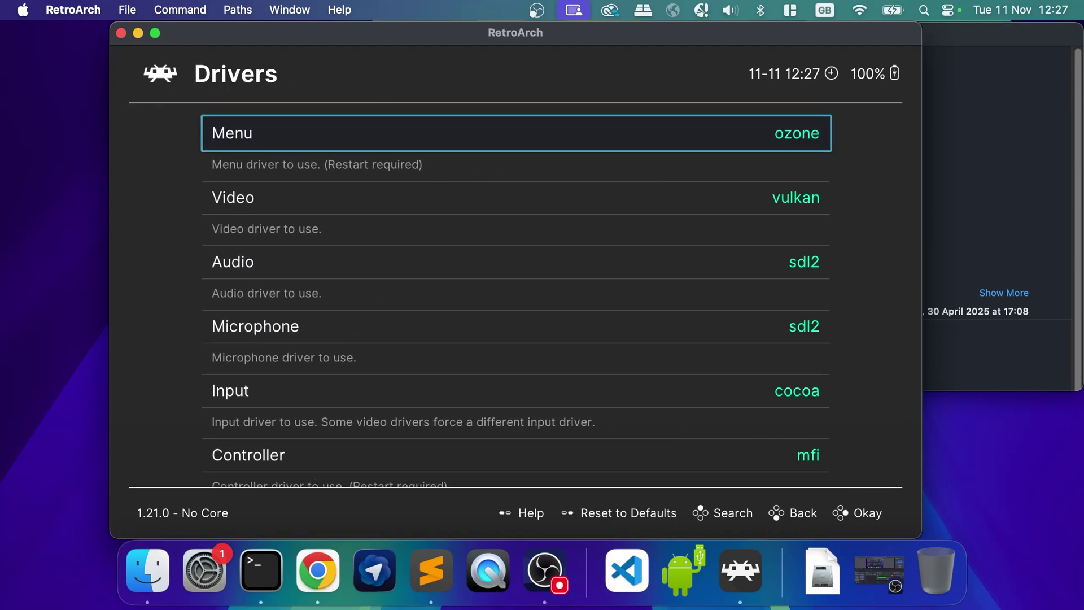
key(Return)
key(Down)
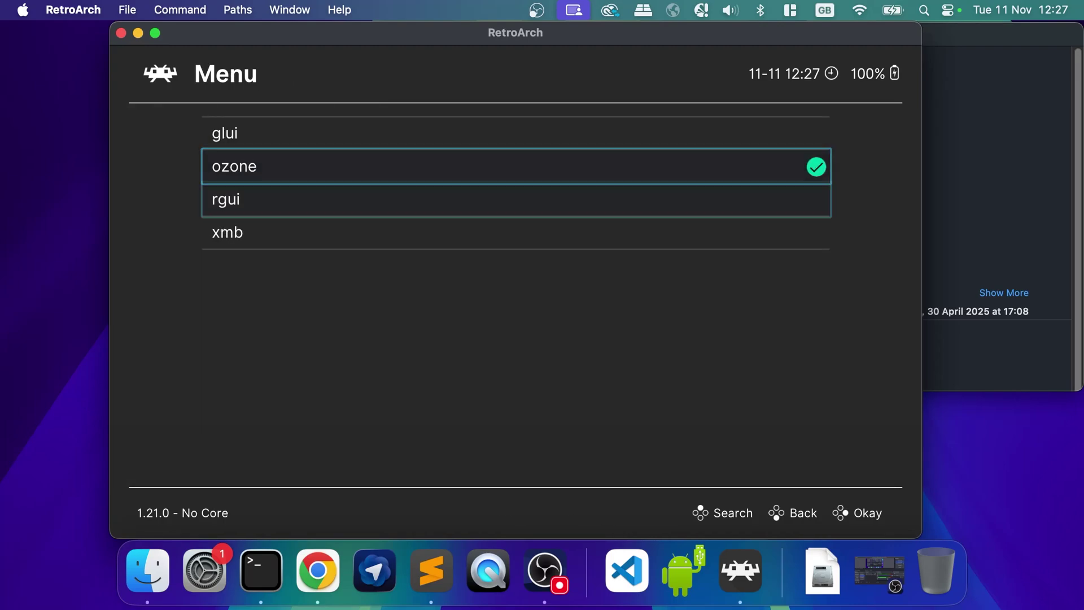
key(Down)
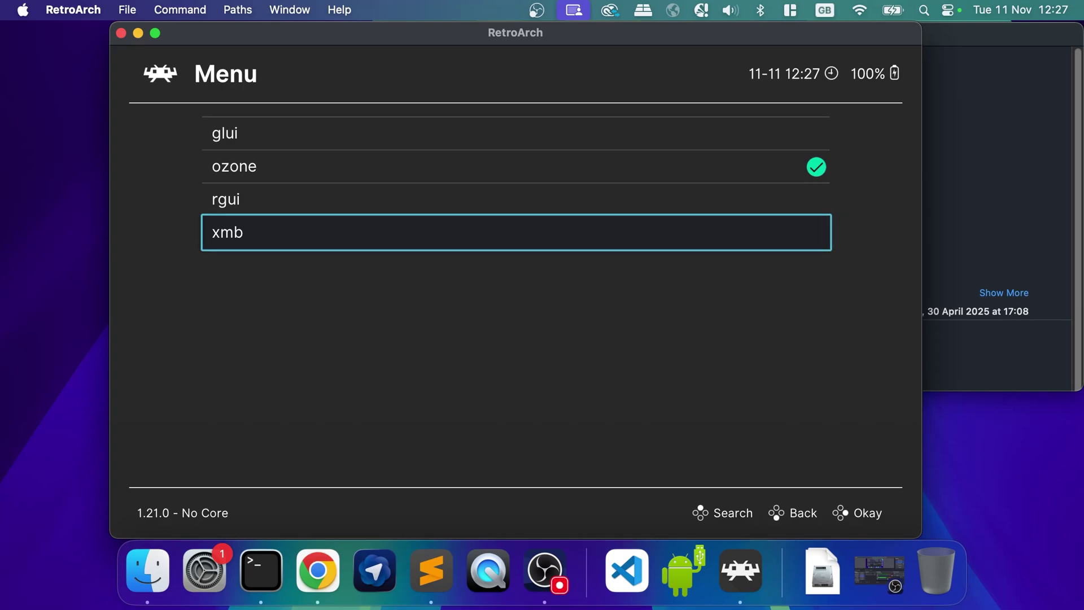
key(Return)
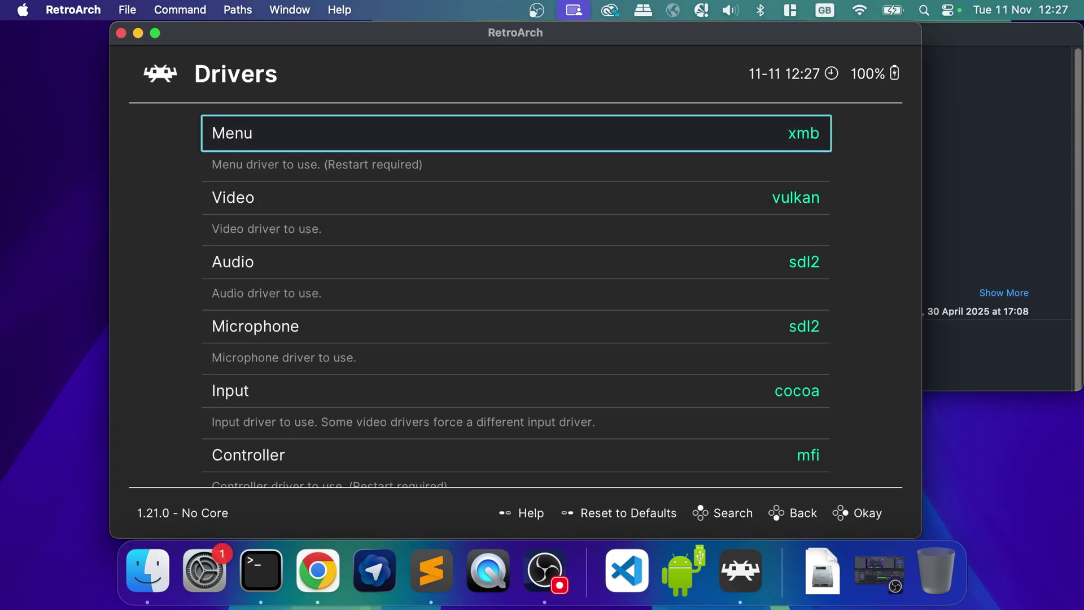
- Quit RetroArch, relaunch it from the Dock, and highlight Load Core in the xmb main menu
key(super+q)
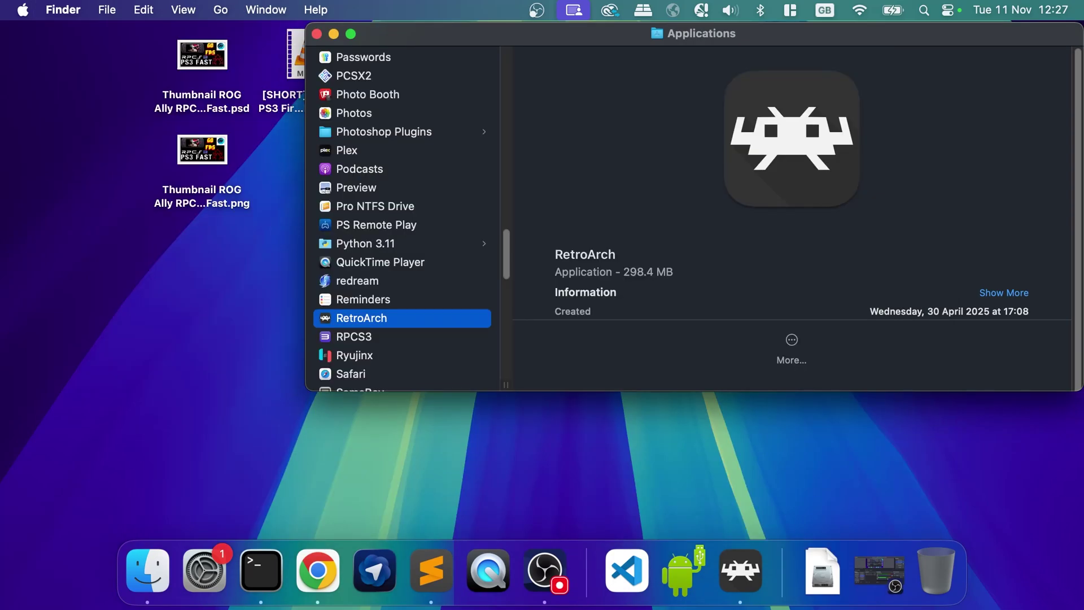
click(754, 565)
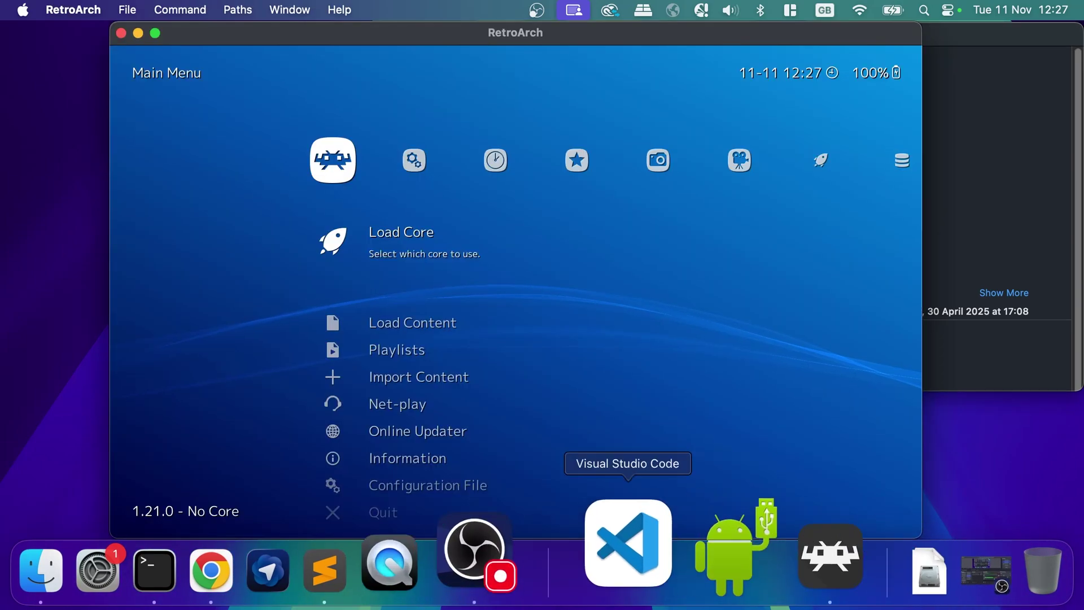
key(Down)
key(Up)
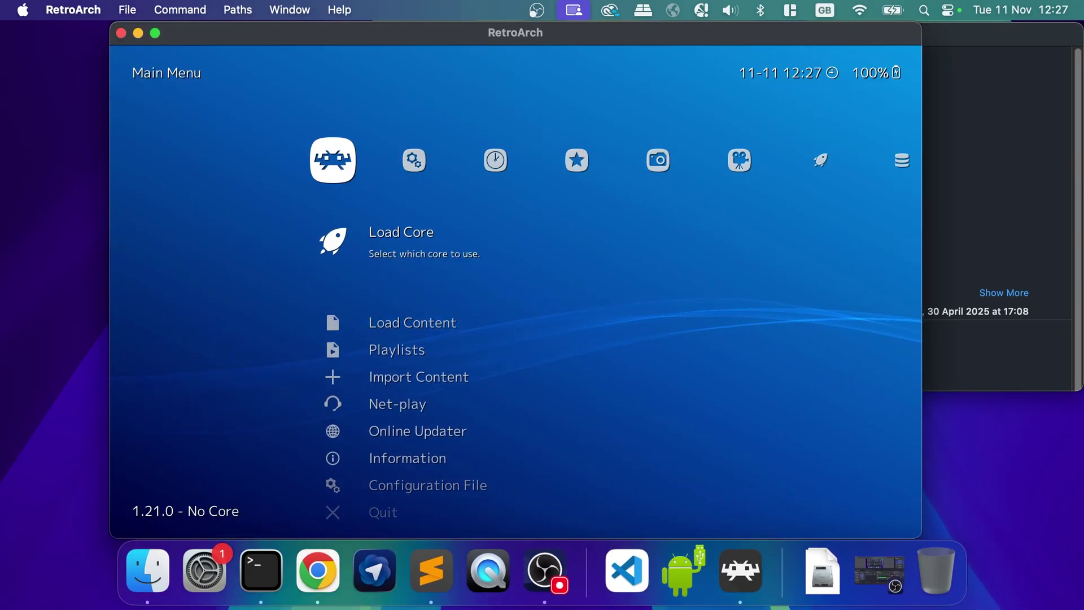
key(Down)
key(Up)
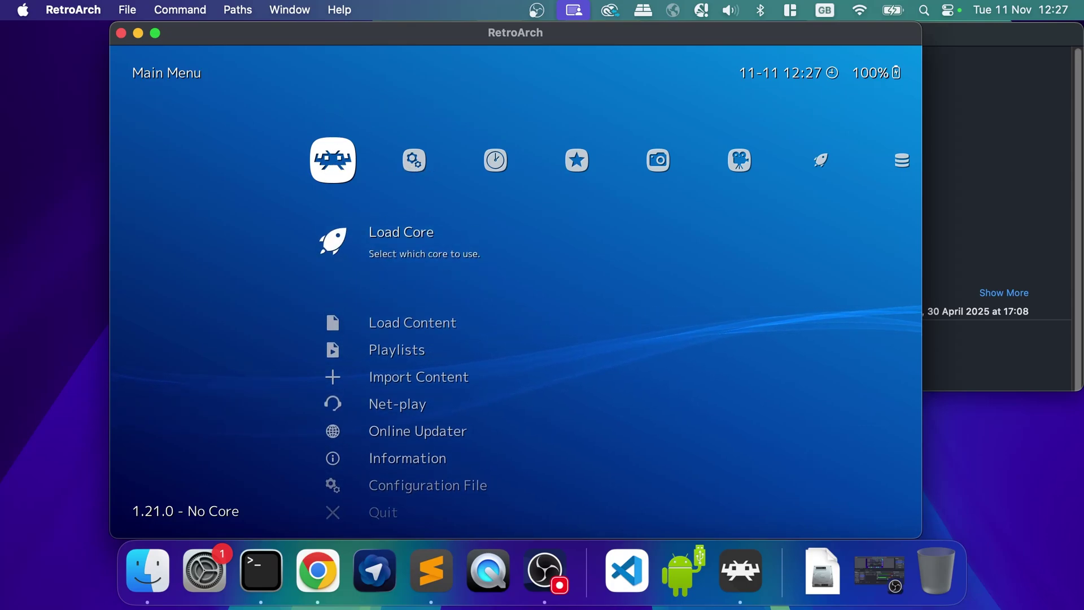
key(Down)
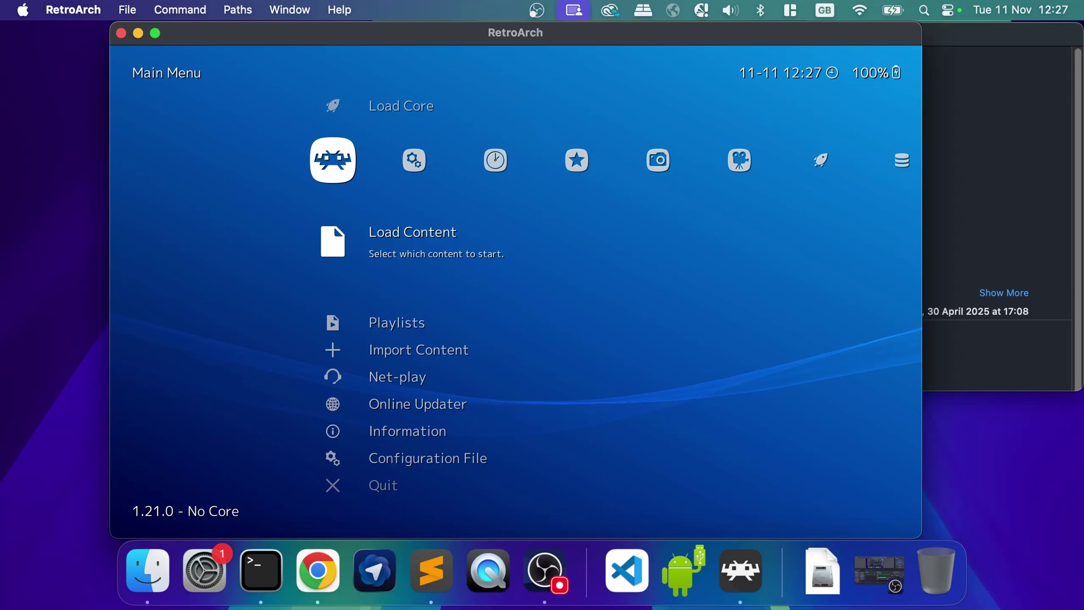
key(Up)
- Install the Game Boy Advance (mGBA) core from Load Core > Download a Core
key(Return)
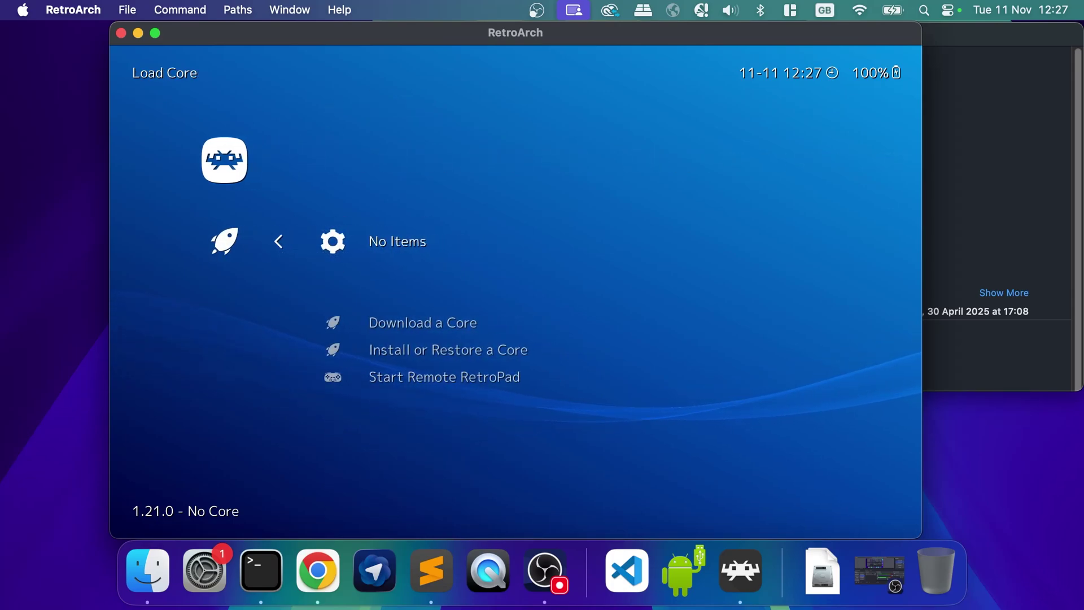
key(Down)
key(Return)
key(Down)
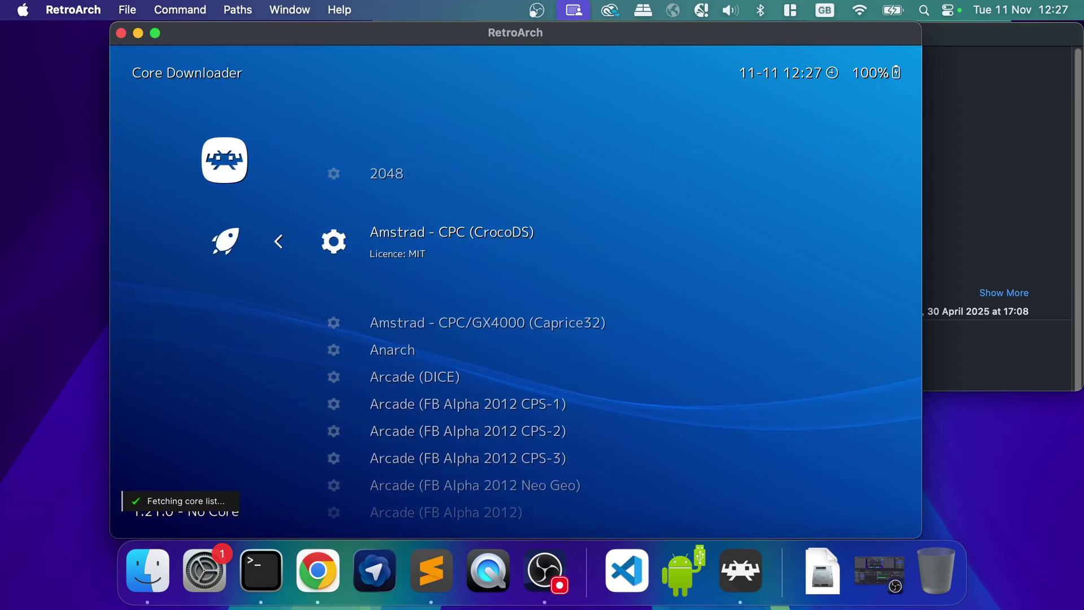
key(Down)
key(Down)
key(Down)
key(Down)
key(Down)
key(Down)
key(Down)
key(Down)
key(Down)
key(Down)
key(Down)
key(Down)
key(Down)
key(Down)
key(Down)
key(Down)
key(Down)
key(Down)
key(Down)
key(Down)
key(Down)
key(Down)
key(Down)
key(Down)
key(Down)
key(Down)
key(Down)
key(Down)
key(Down)
key(Down)
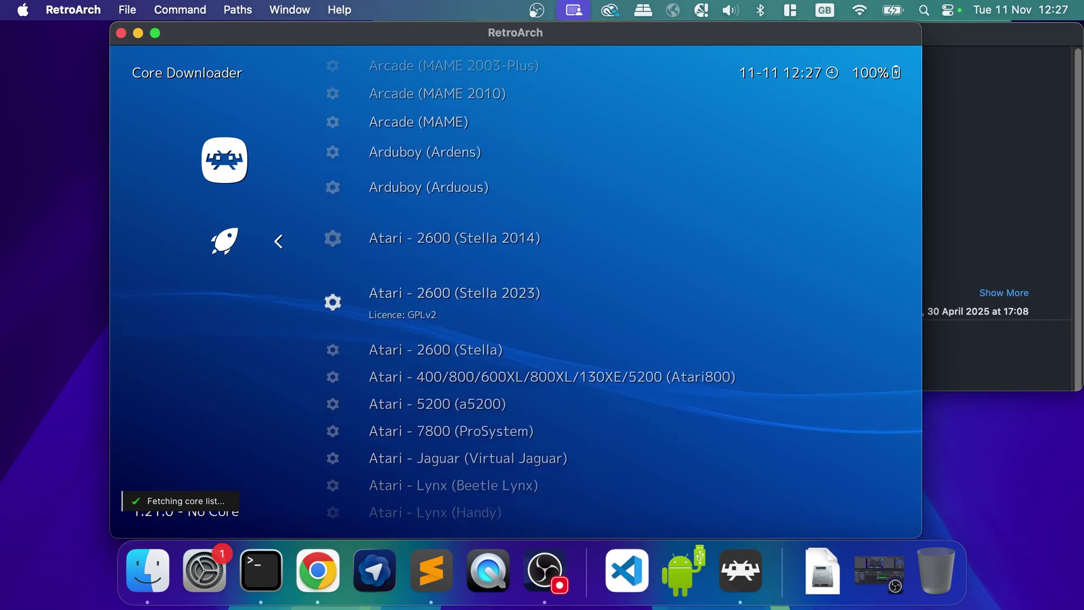
key(Down)
key(Down)
key(Down)
key(Down)
key(Down)
key(Down)
key(Down)
key(Down)
key(Down)
key(Down)
key(Down)
key(Down)
key(Down)
key(Down)
key(Down)
key(Down)
key(Down)
key(Down)
key(Down)
key(Down)
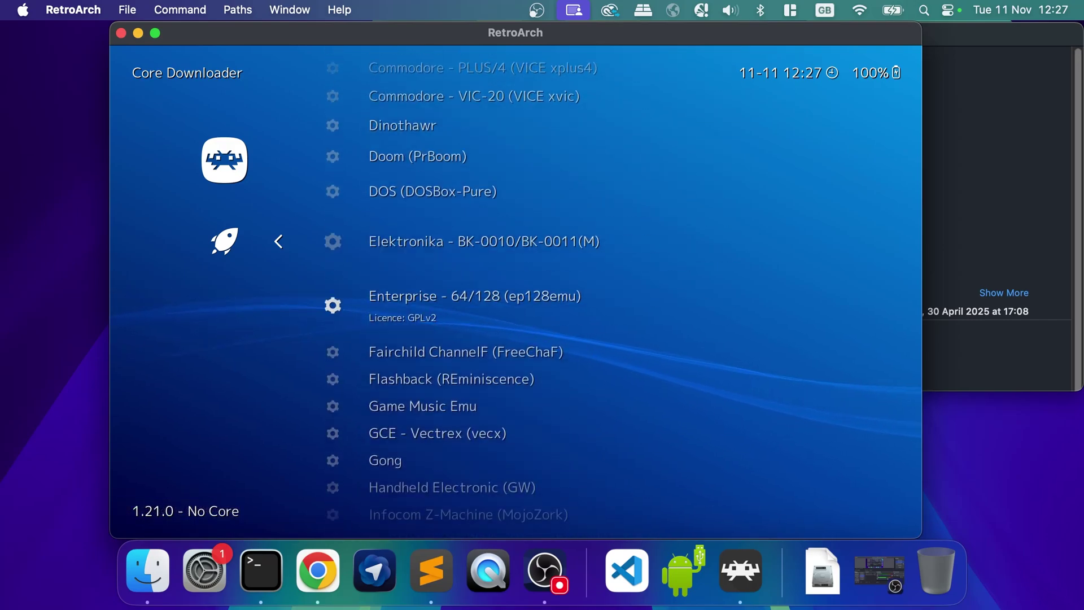
key(Down)
key(Down)
key(Down)
key(Down)
key(Down)
key(Down)
key(Down)
key(Down)
key(Down)
key(Down)
key(Down)
key(Down)
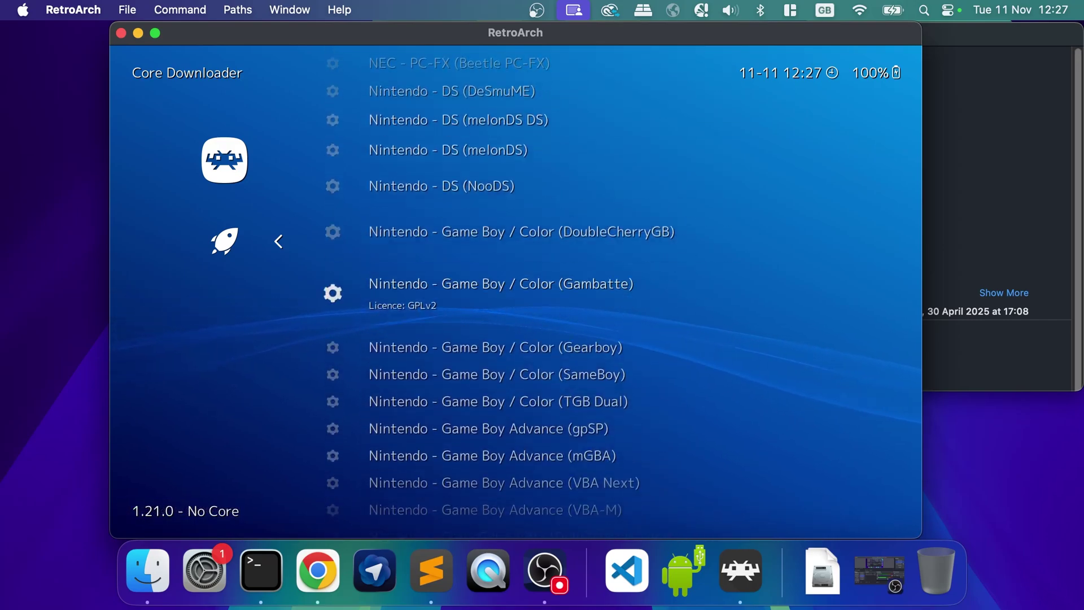
key(Down)
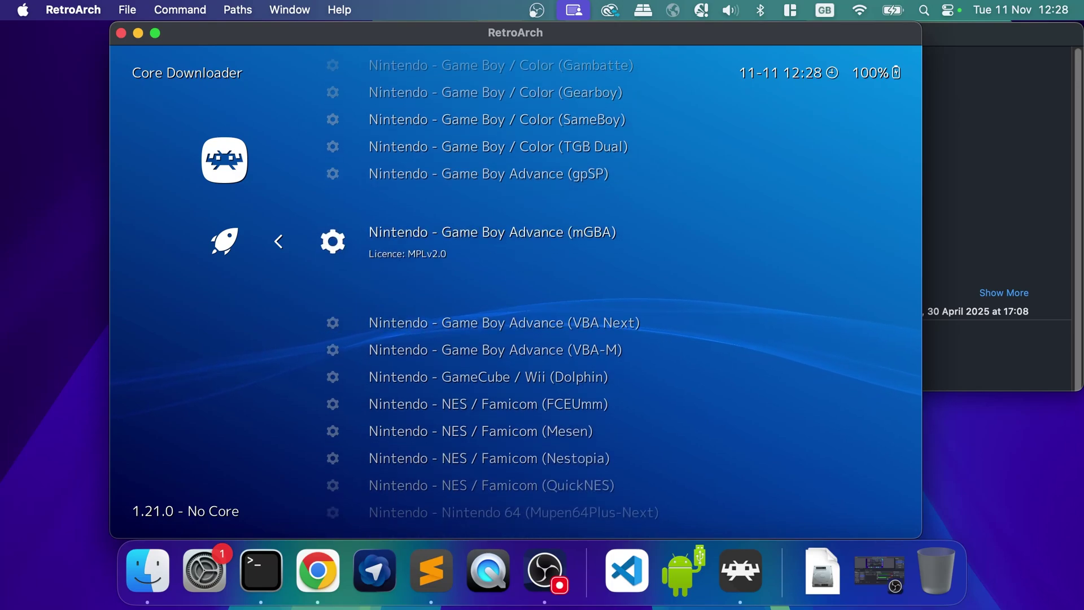
key(Return)
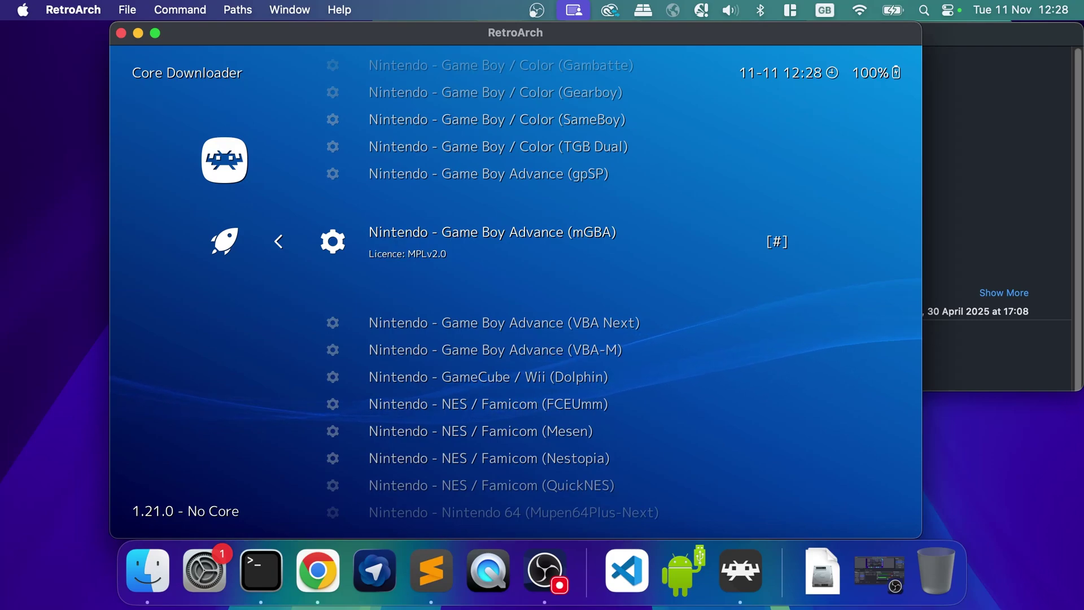
- Scroll down the core list and install Sony - PlayStation (PCSX ReARMed)
key(Up)
key(Down)
key(Down)
key(Down)
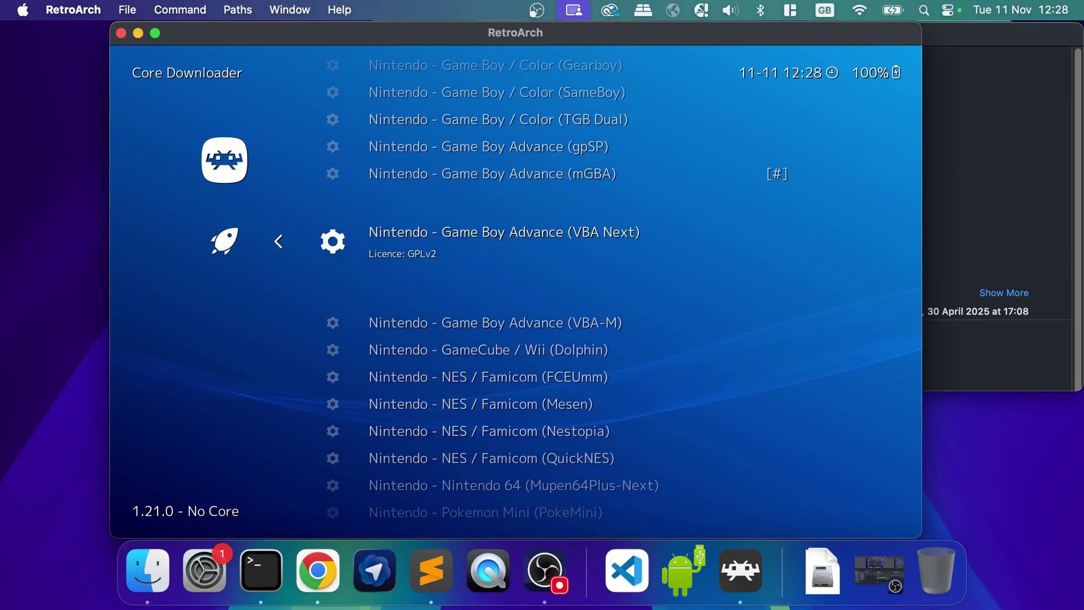
key(Up)
key(Up)
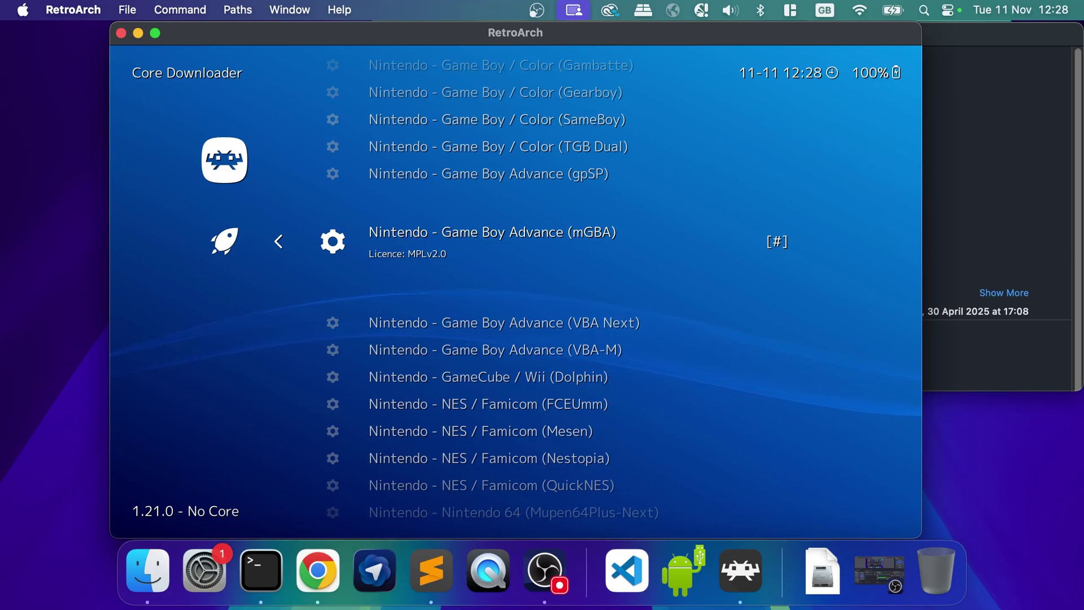
key(Down)
key(Down)
key(Down)
key(Down)
key(Down)
key(Down)
key(Down)
key(Down)
key(Down)
key(Down)
key(Down)
key(Down)
key(Down)
key(Down)
key(Down)
key(Down)
key(Down)
key(Down)
key(Down)
key(Down)
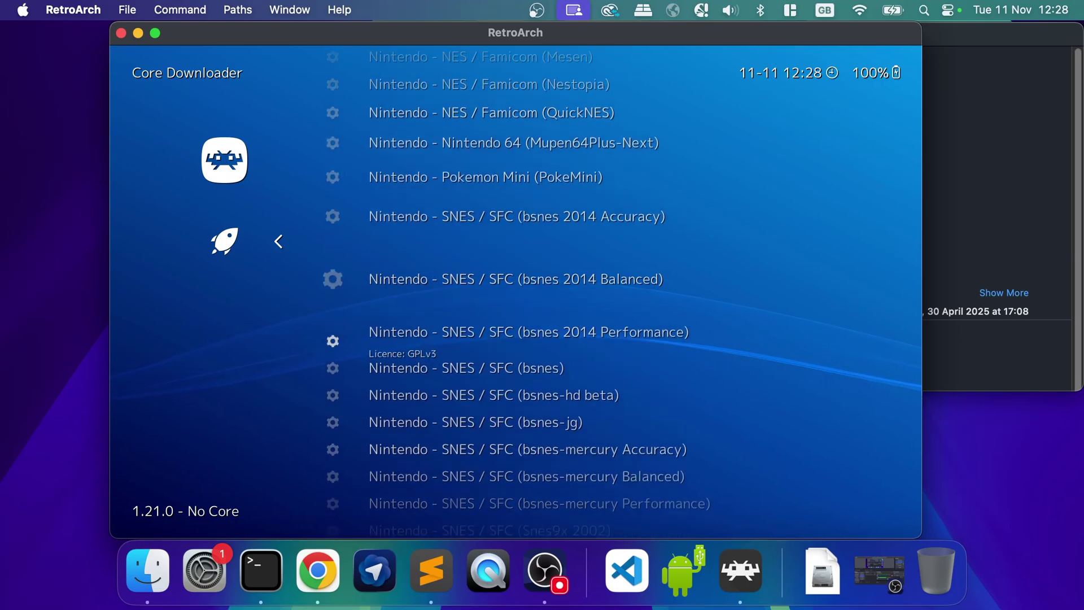
key(Down)
key(Down)
key(Down)
key(Down)
key(Down)
key(Down)
key(Down)
key(Down)
key(Down)
key(Down)
key(Down)
key(Down)
key(Down)
key(Down)
key(Down)
key(Down)
key(Down)
key(Down)
key(Down)
key(Down)
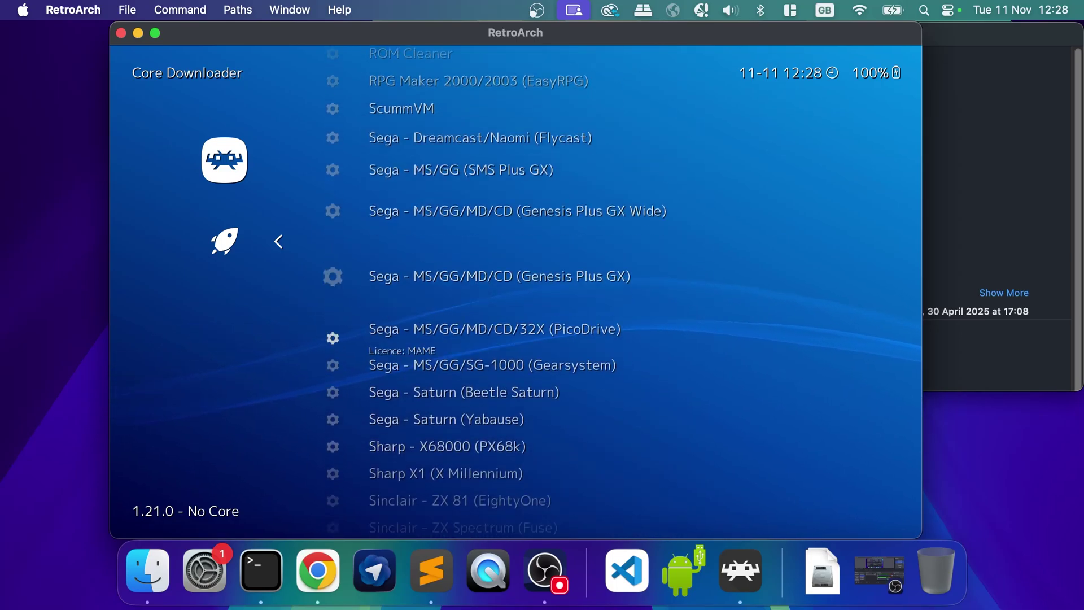
key(Up)
key(Up)
key(Up)
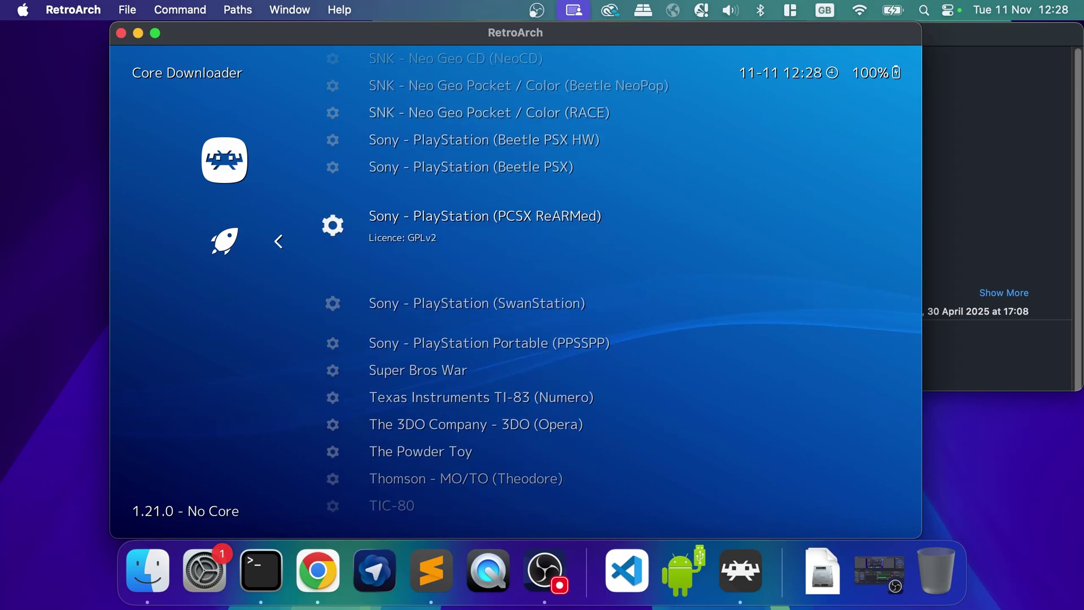
key(Down)
key(Down)
key(Up)
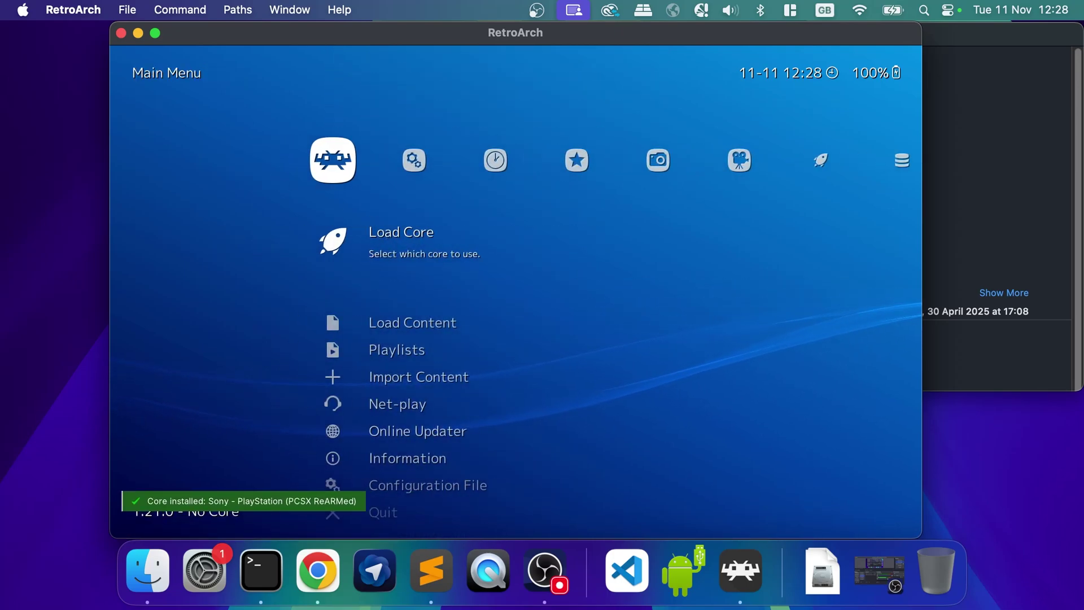
- Open Import Content > Scan Directory and browse the root folder list
key(Down)
key(Down)
key(Down)
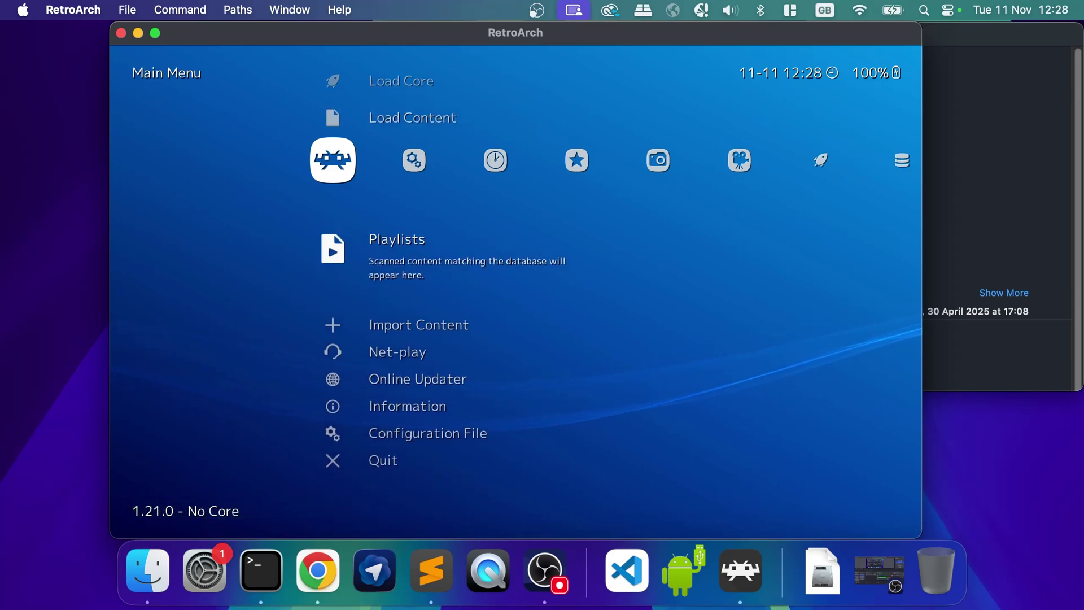
key(Return)
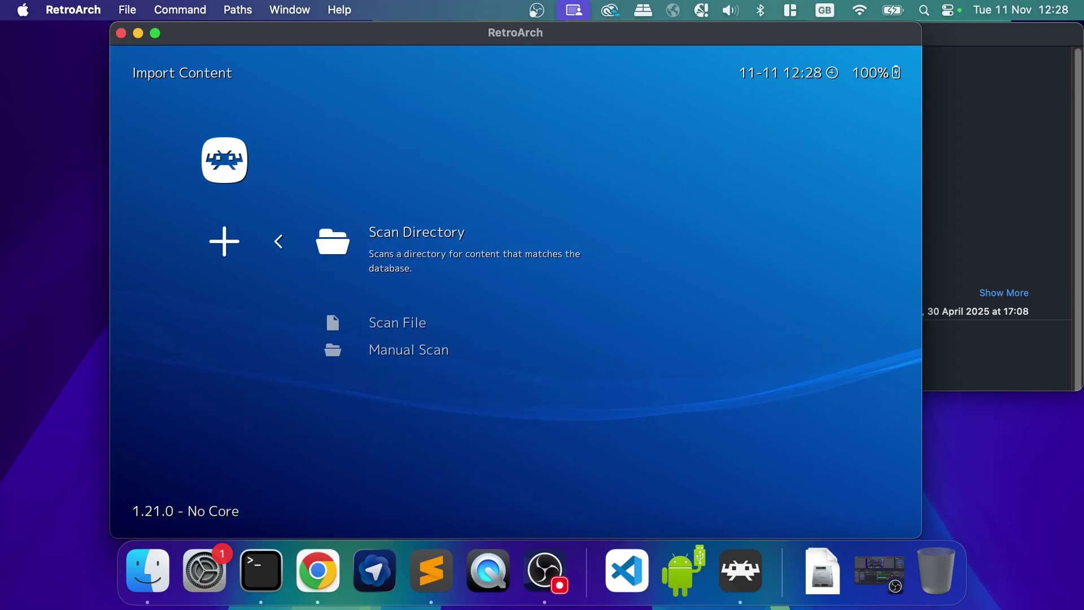
key(Return)
key(Return)
key(Down)
key(Down)
key(Down)
key(Down)
key(Down)
key(Down)
key(Down)
key(Down)
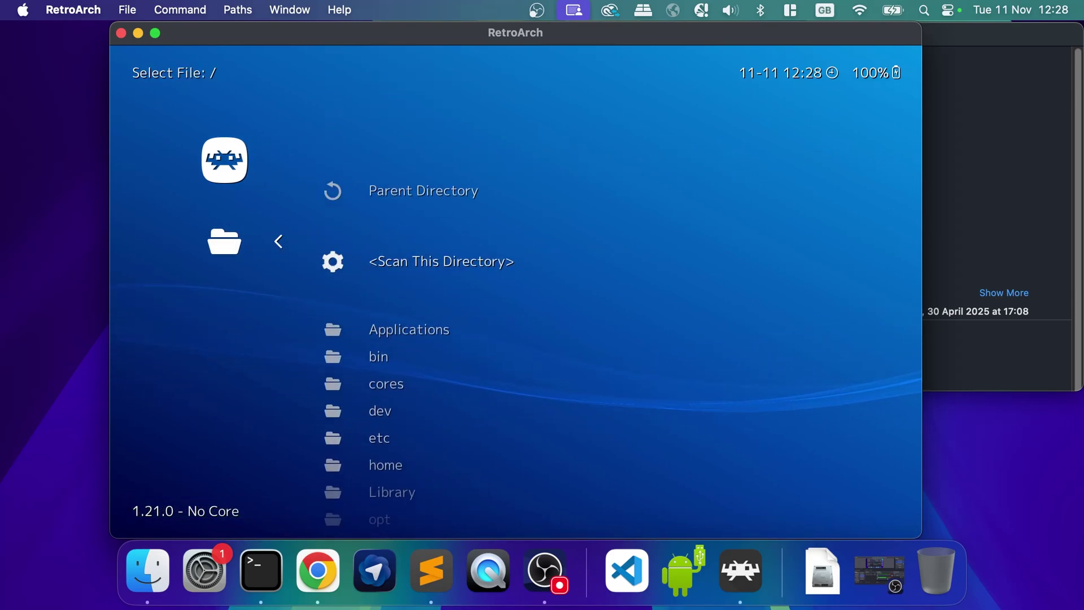
key(Down)
key(Down)
key(Down)
key(Down)
key(Down)
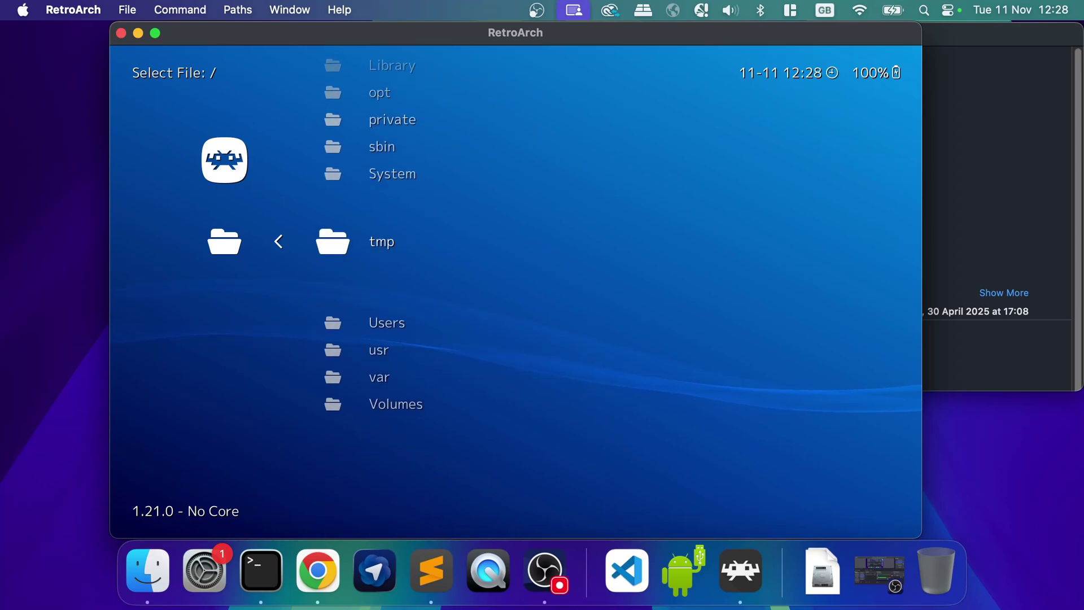
click(148, 570)
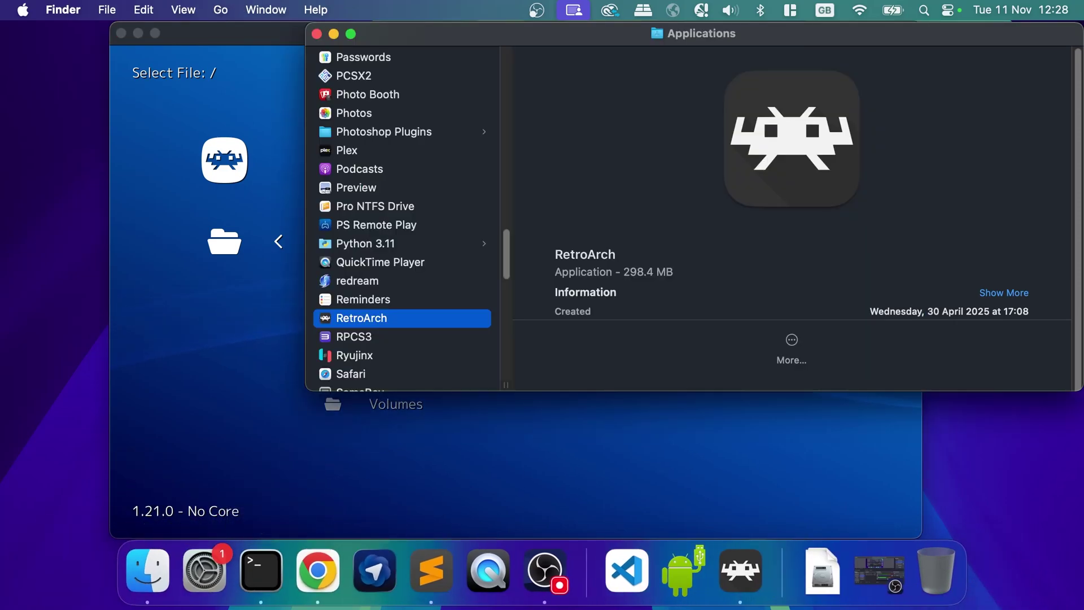
key(super+w)
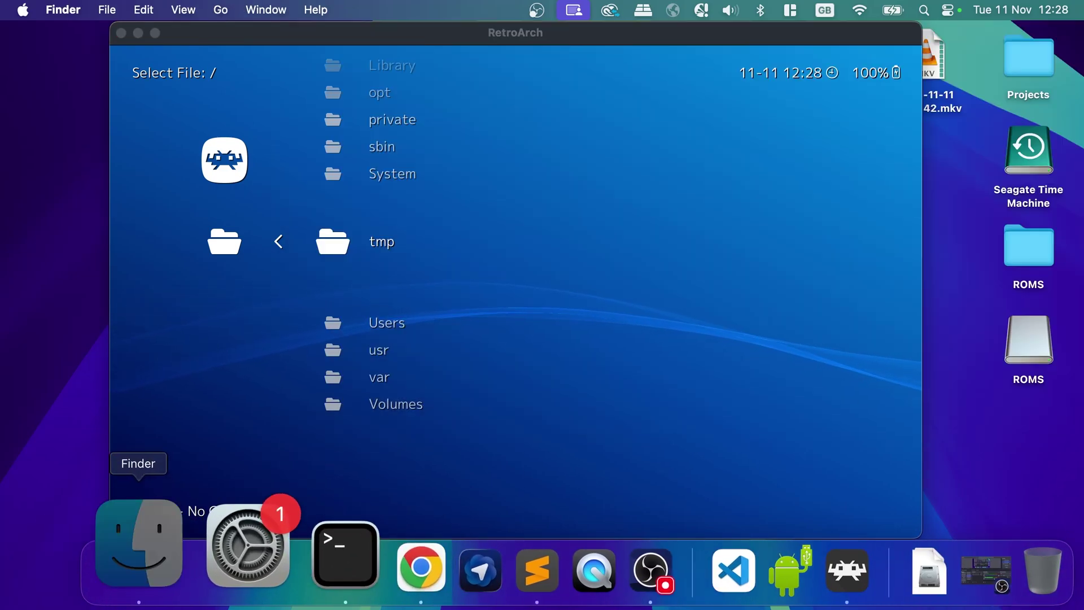
click(148, 571)
click(208, 220)
click(323, 227)
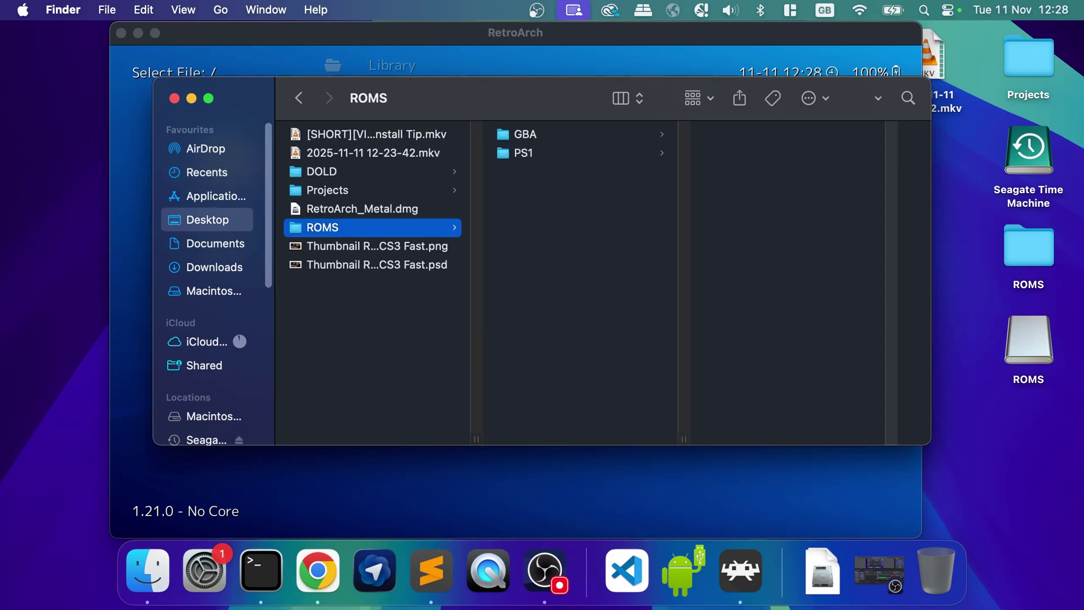
key(Right)
key(Down)
click(525, 134)
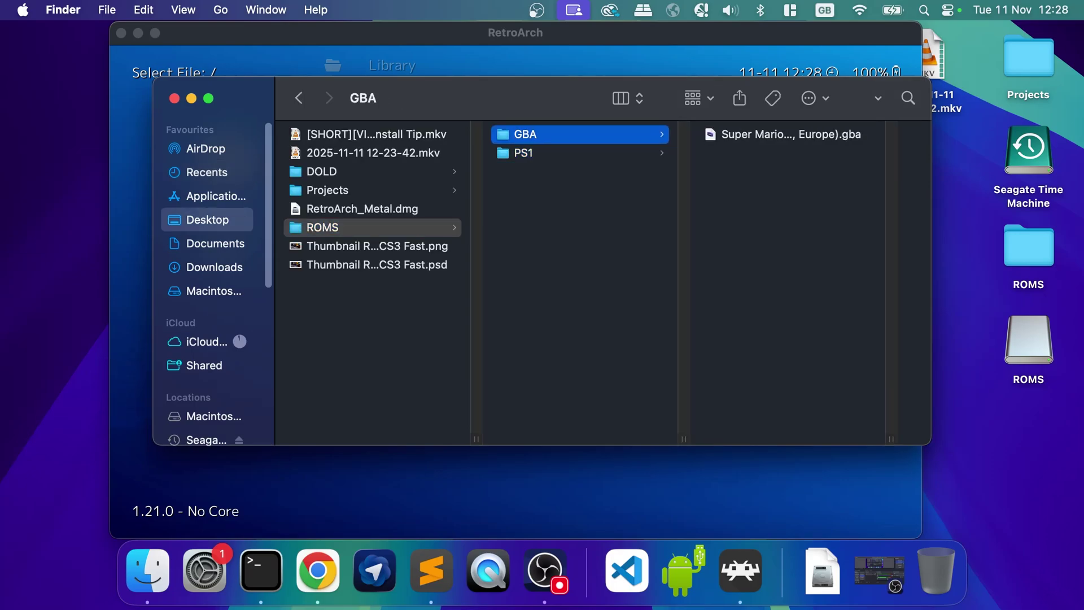
click(174, 99)
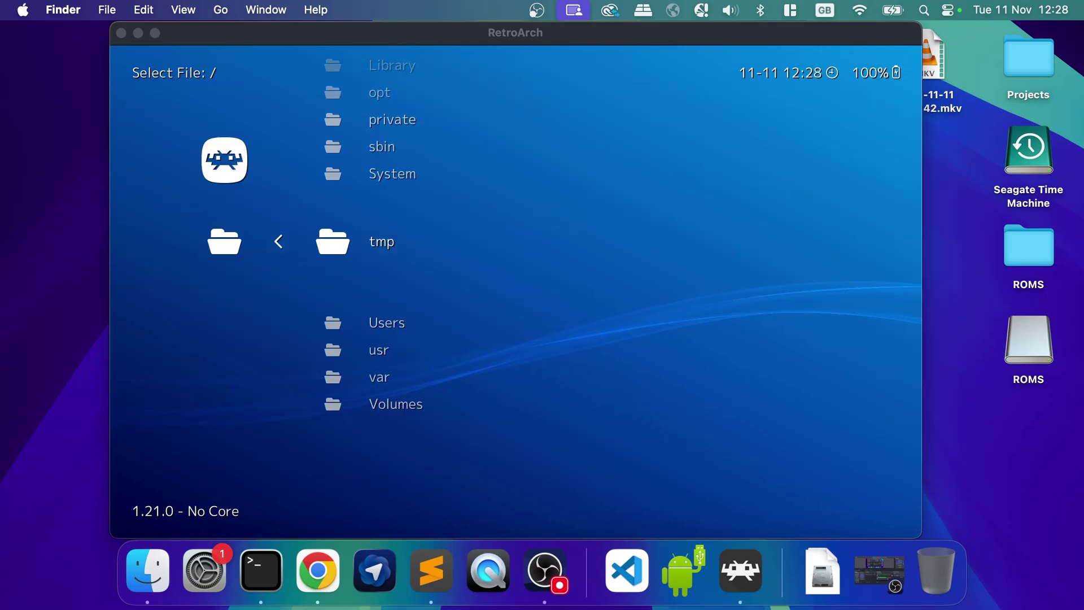
- Look inside Volumes, return to the root, then open Users and the home folder
click(175, 99)
key(Down)
key(Down)
key(Down)
key(Down)
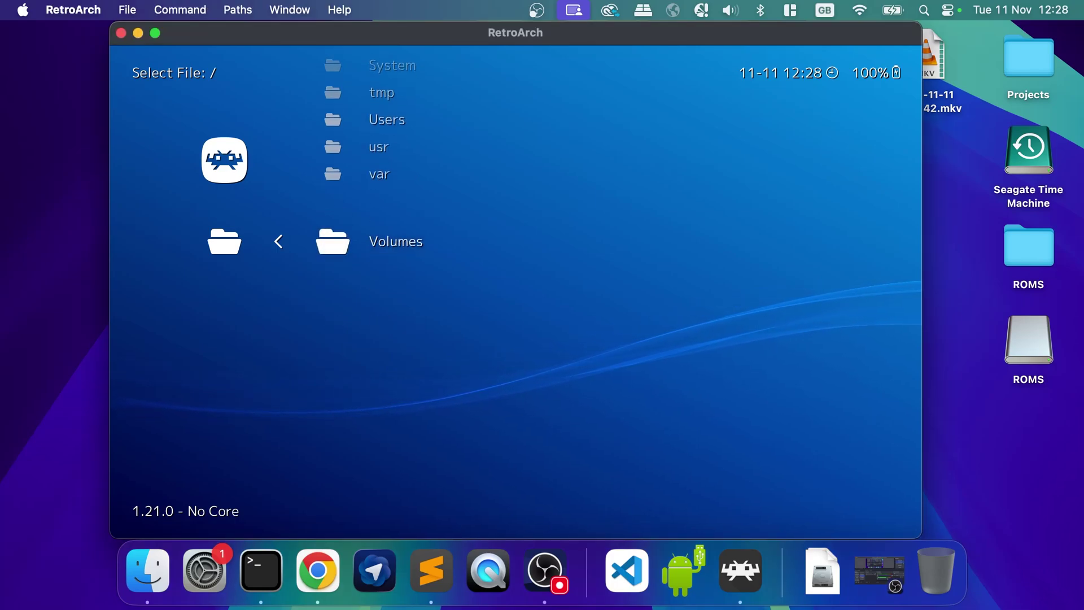
key(Return)
key(Down)
key(Down)
key(Down)
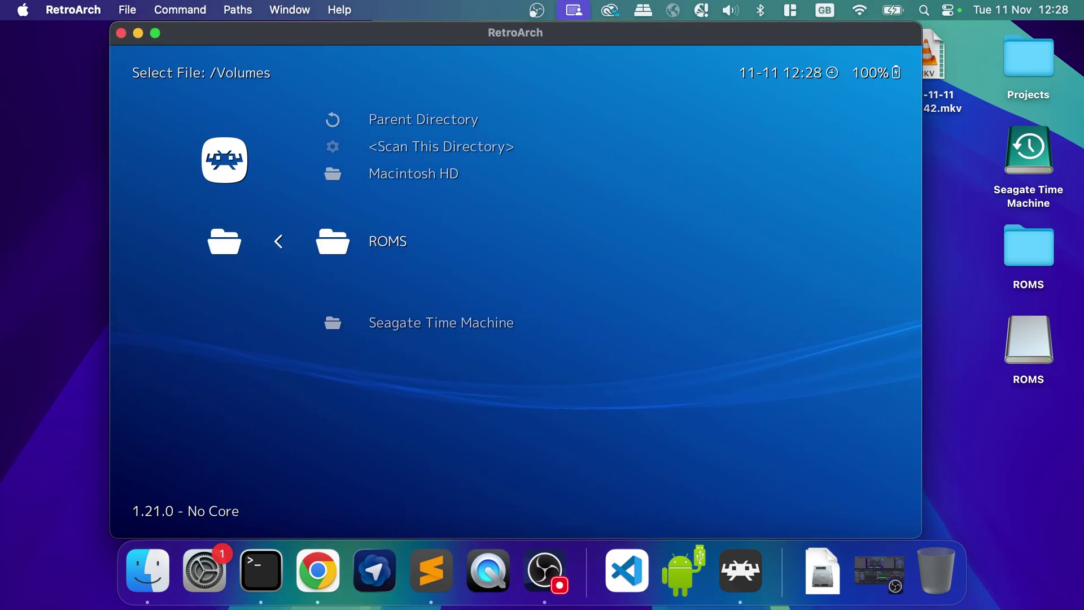
key(Up)
key(Up)
key(Up)
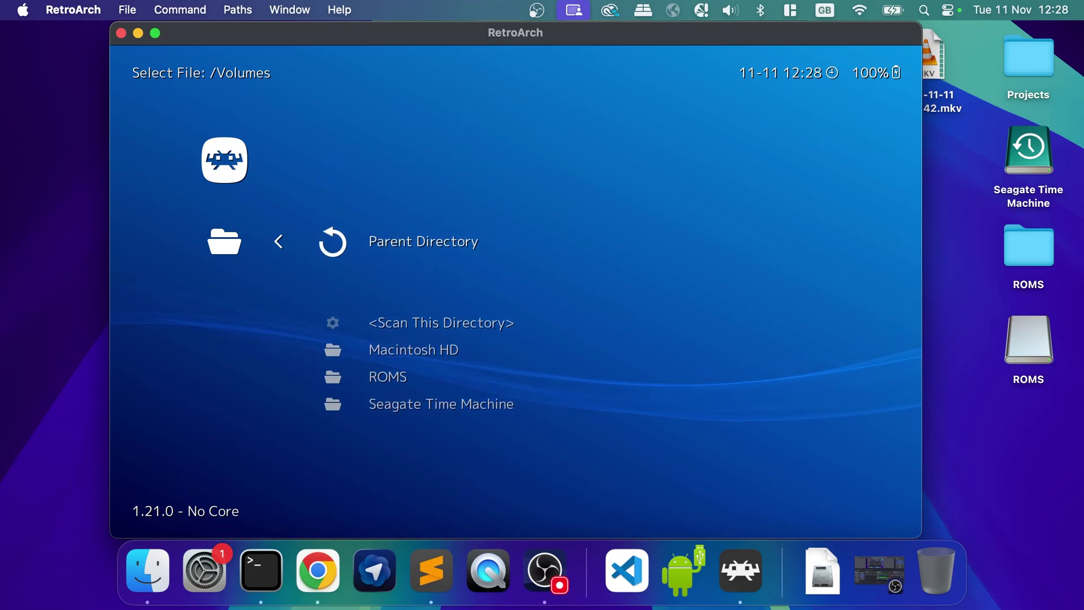
key(Return)
key(Down)
key(Down)
key(Down)
key(Down)
key(Down)
key(Down)
key(Down)
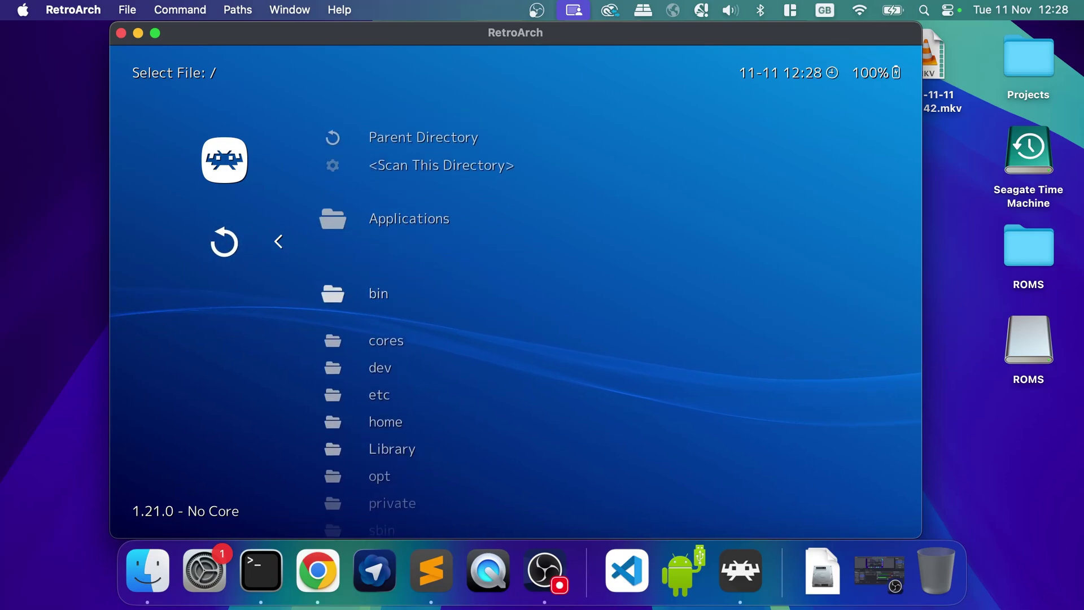
key(Down)
key(Down)
key(Down)
key(Down)
key(Down)
key(Down)
key(Down)
key(Down)
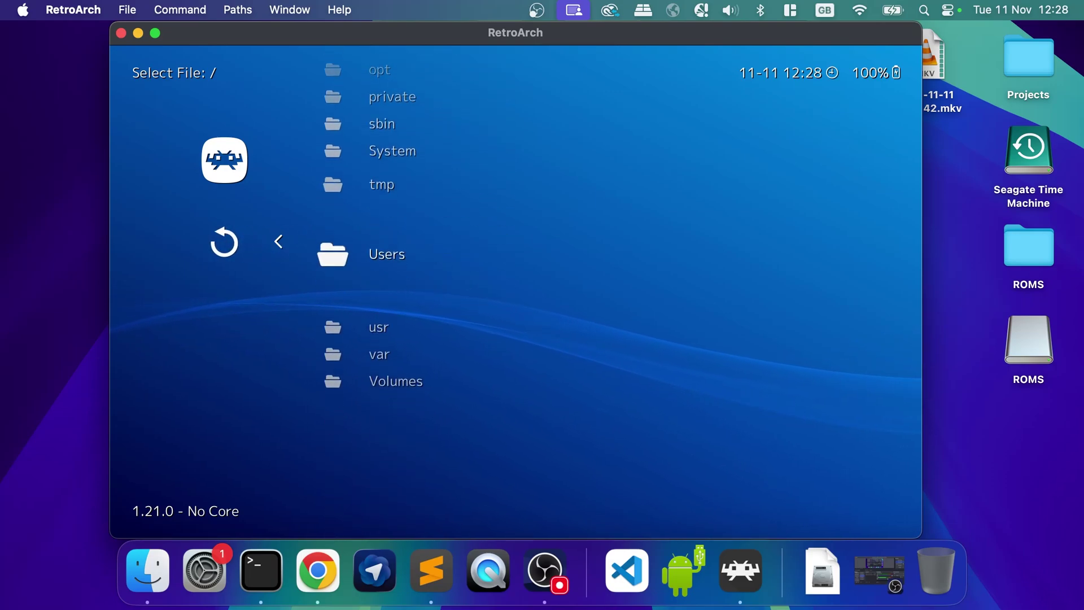
key(Return)
key(Down)
key(Down)
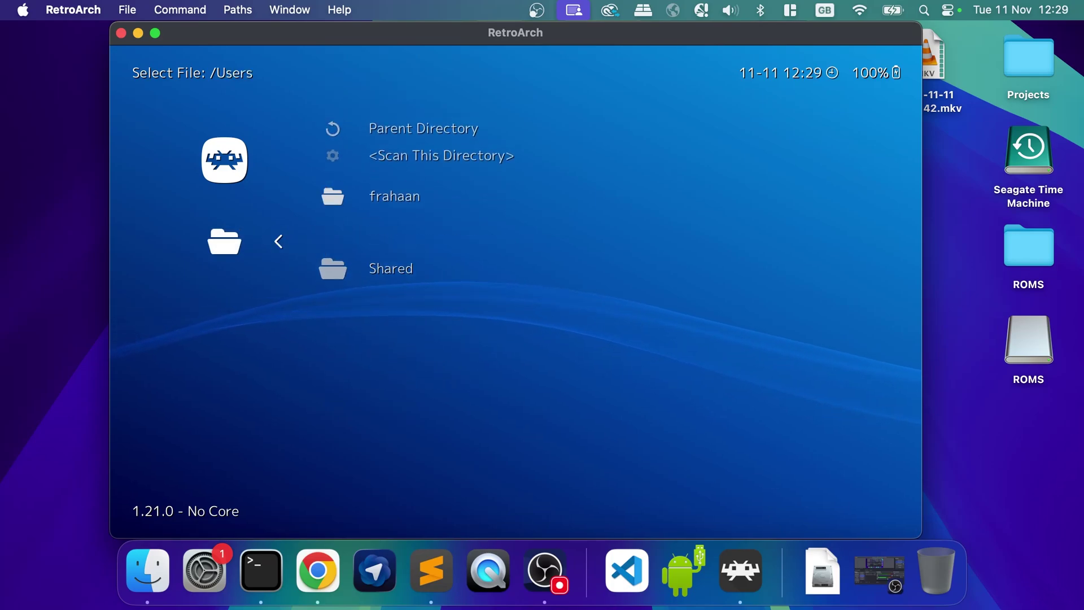
key(Return)
- Open Desktop > ROMS and run <Scan This Directory> on it
key(Down)
key(Down)
key(Down)
key(Down)
key(Down)
key(Down)
key(Down)
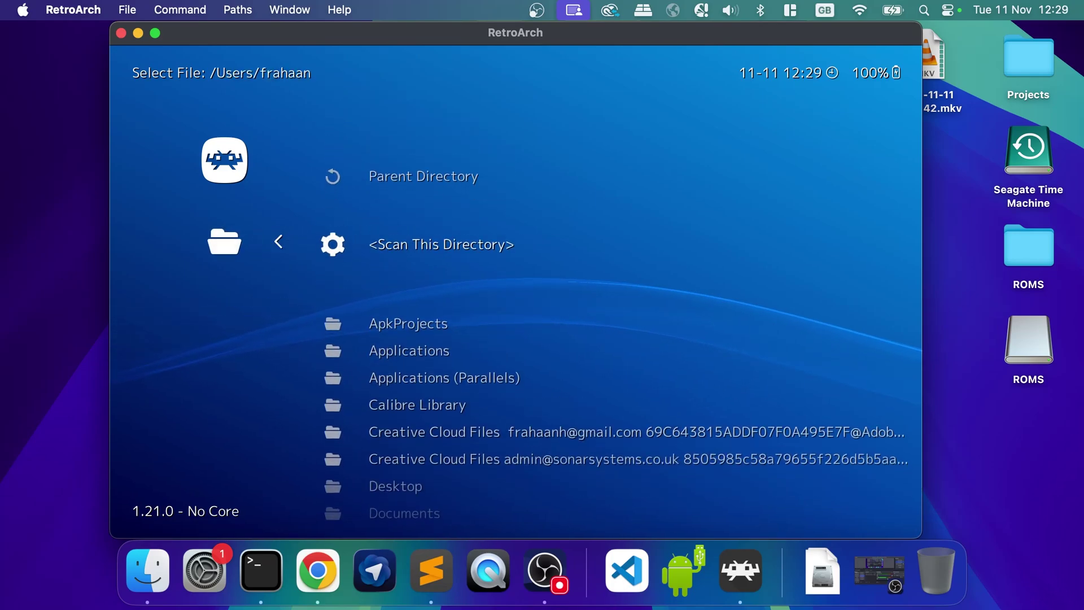
key(Down)
key(Down)
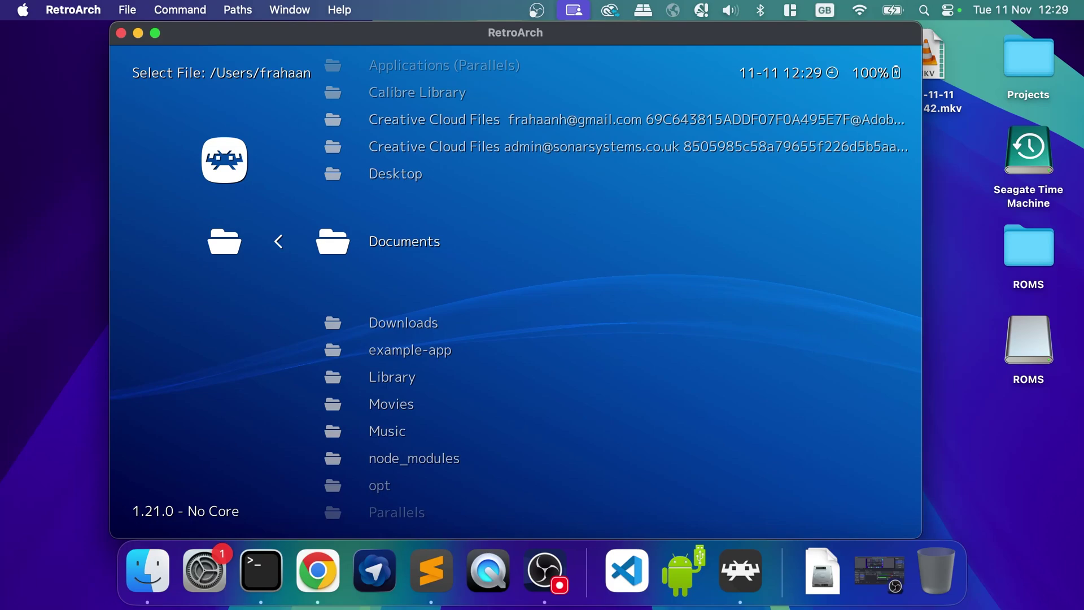
key(Up)
key(Return)
key(Down)
key(Down)
key(Down)
key(Down)
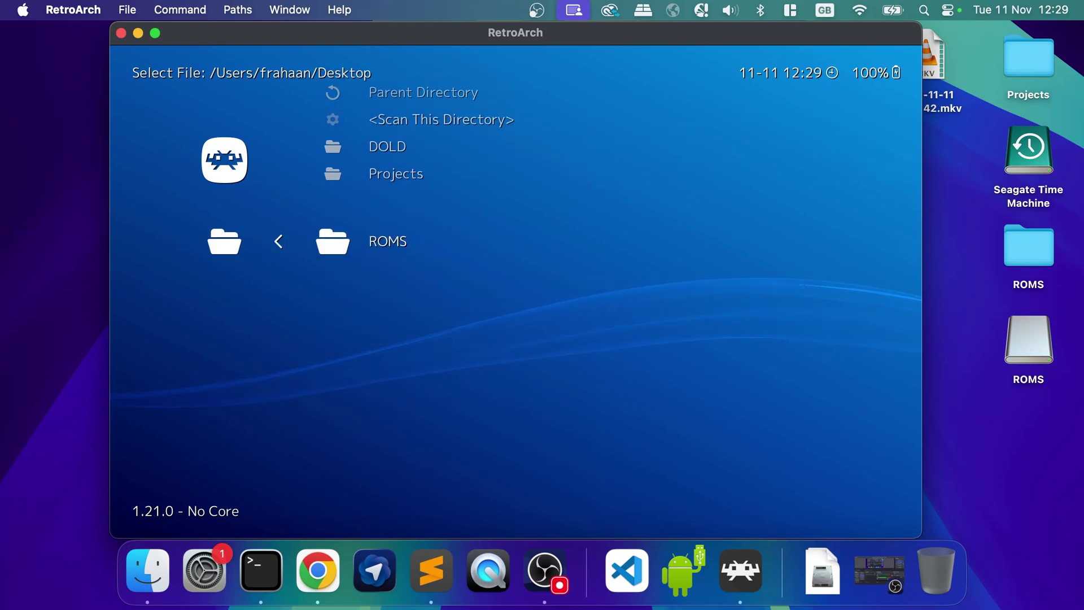
key(Return)
key(Down)
key(Return)
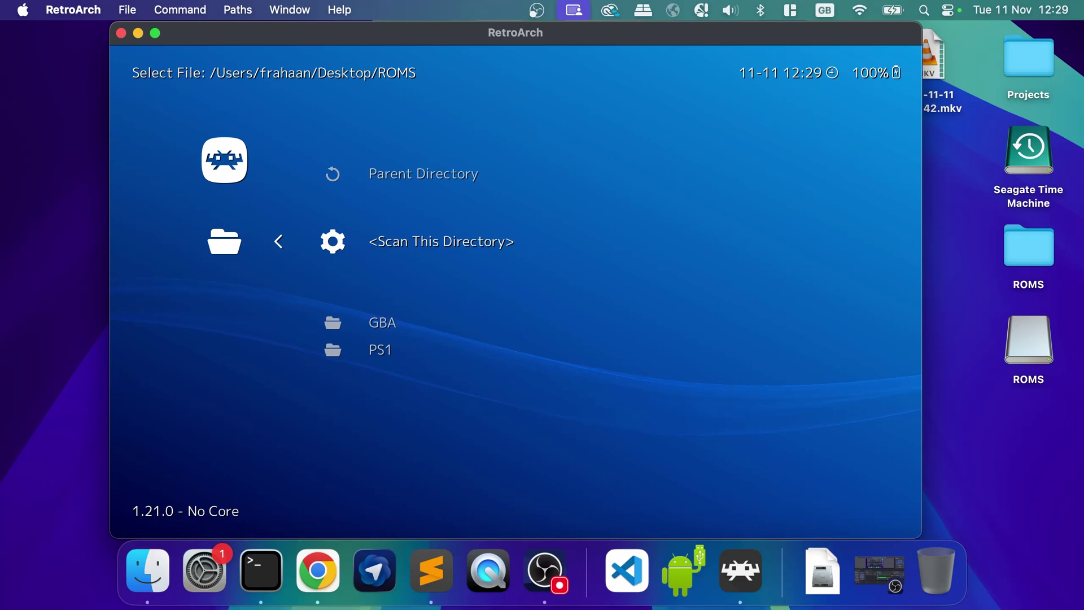
- Back out of the file browser to the Import Content options
key(BackSpace)
key(BackSpace)
key(BackSpace)
key(BackSpace)
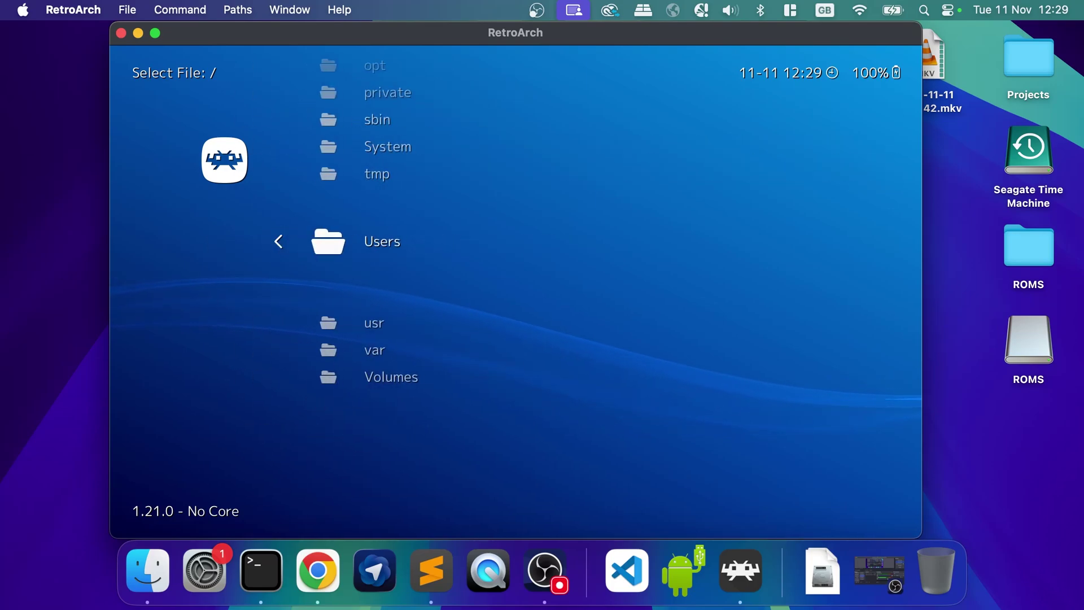
key(Down)
key(Down)
key(Down)
key(Return)
key(BackSpace)
key(BackSpace)
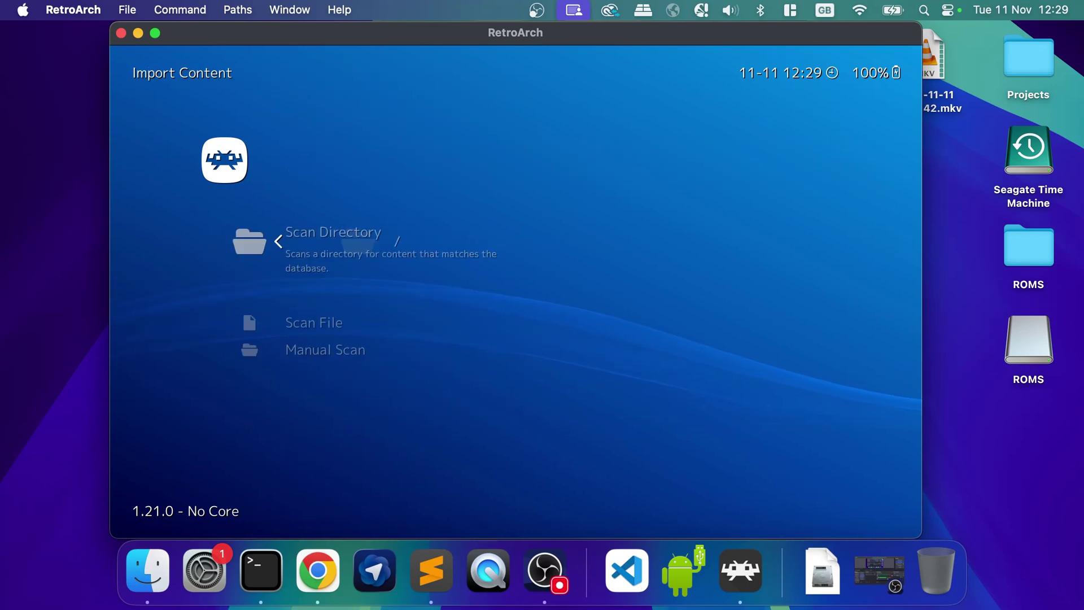
key(BackSpace)
- Check Video Output (vulkan), Scaling and Full-Screen Mode, then return to Settings and move to Core
key(Right)
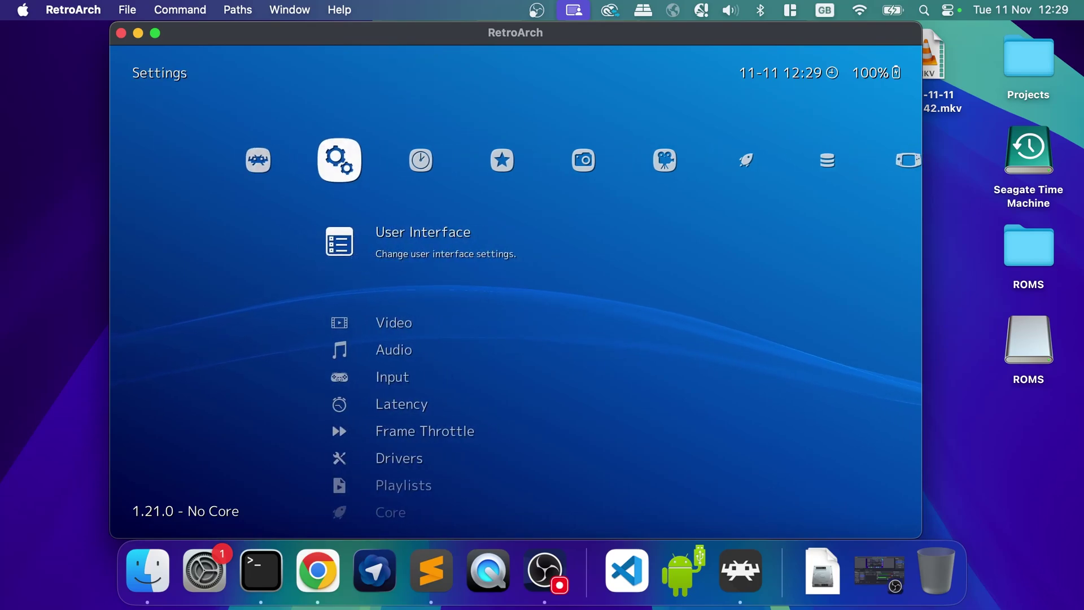
key(Down)
key(Return)
key(Return)
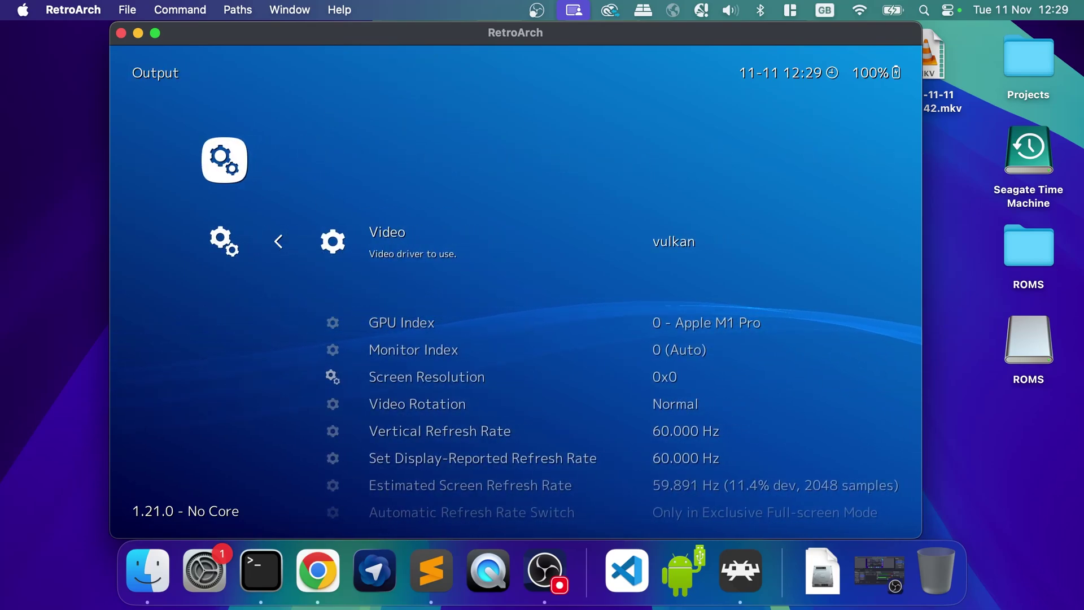
key(Down)
key(Down)
key(BackSpace)
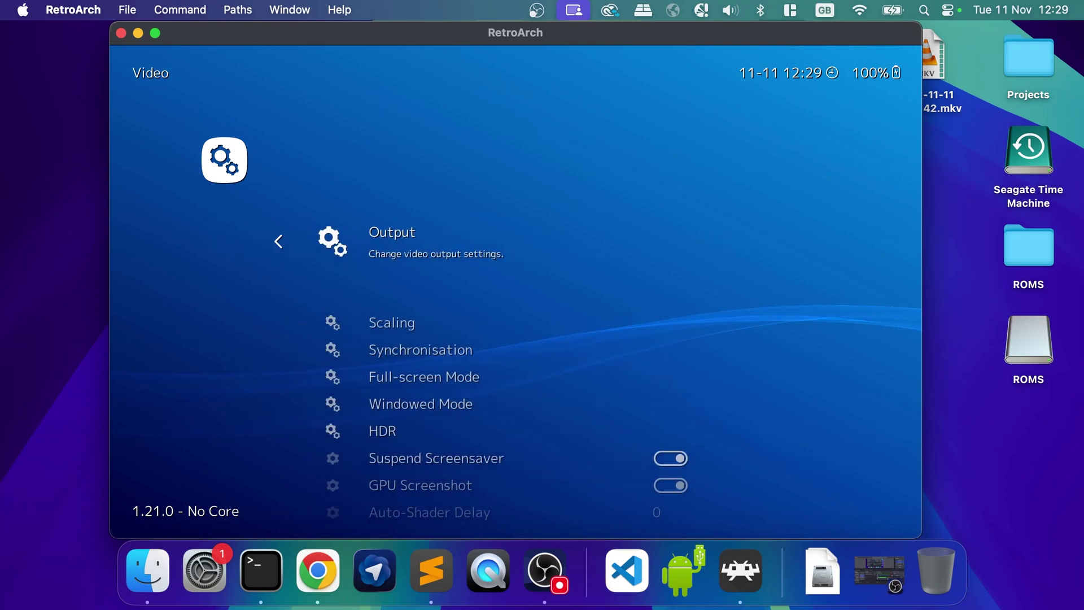
key(Down)
key(Return)
key(BackSpace)
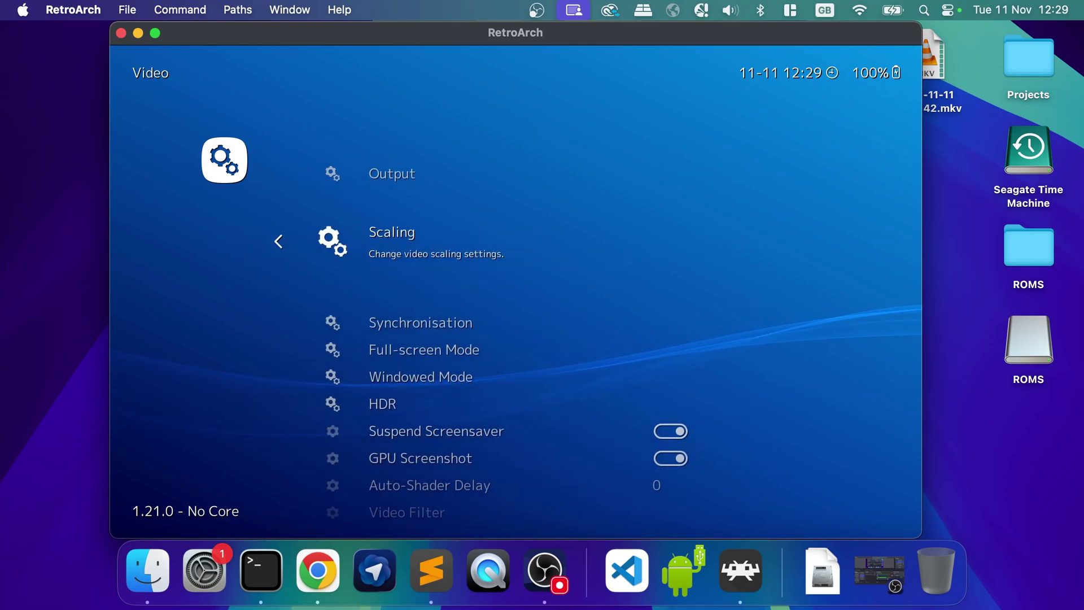
key(Down)
key(Down)
key(BackSpace)
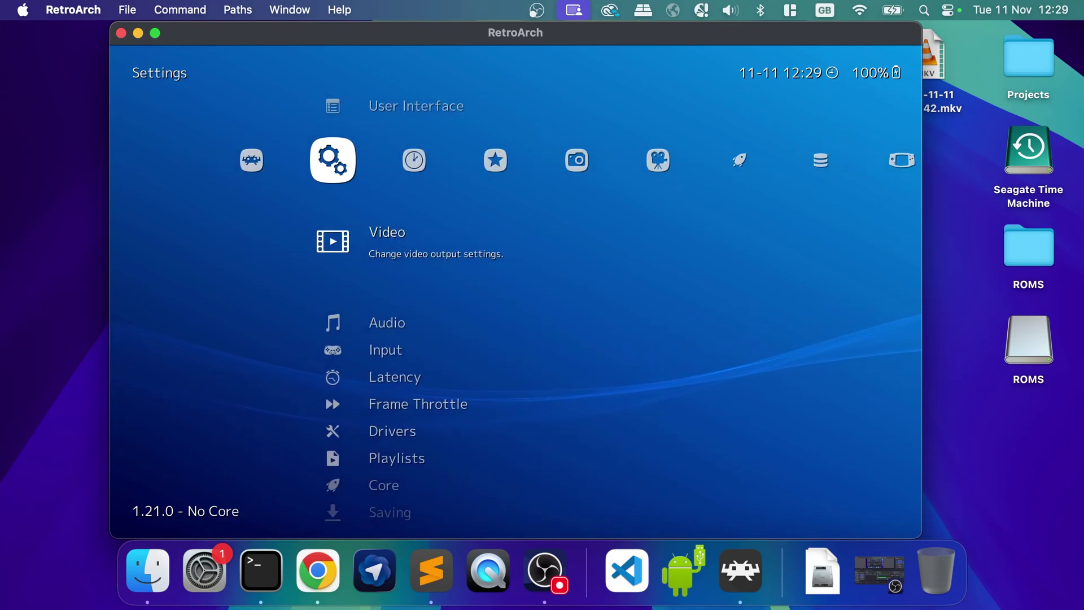
key(Down)
key(Down)
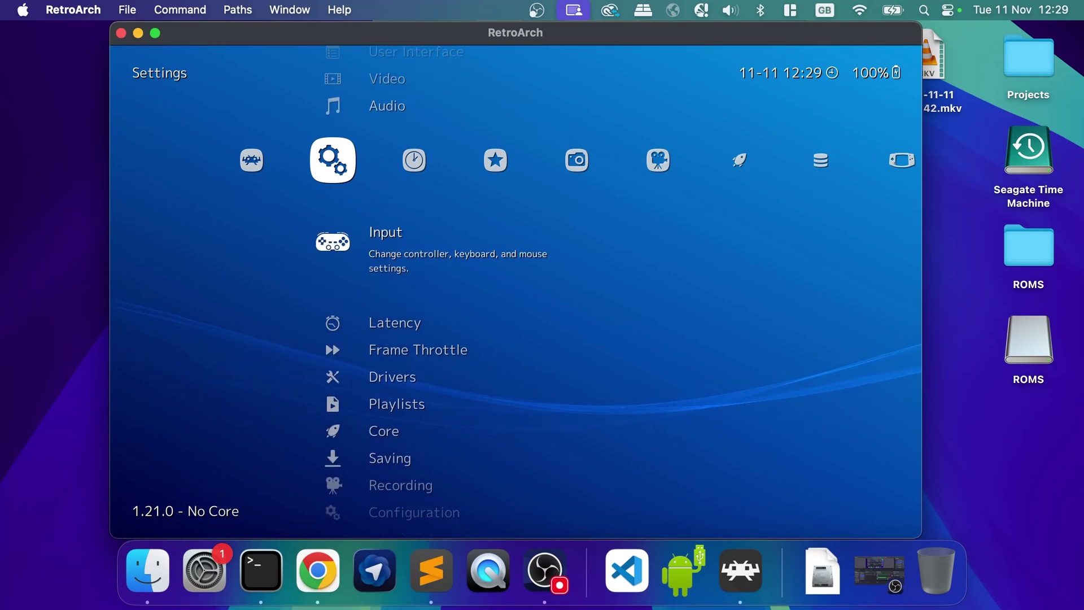
key(Down)
key(Down)
key(Down)
key(Down)
key(Down)
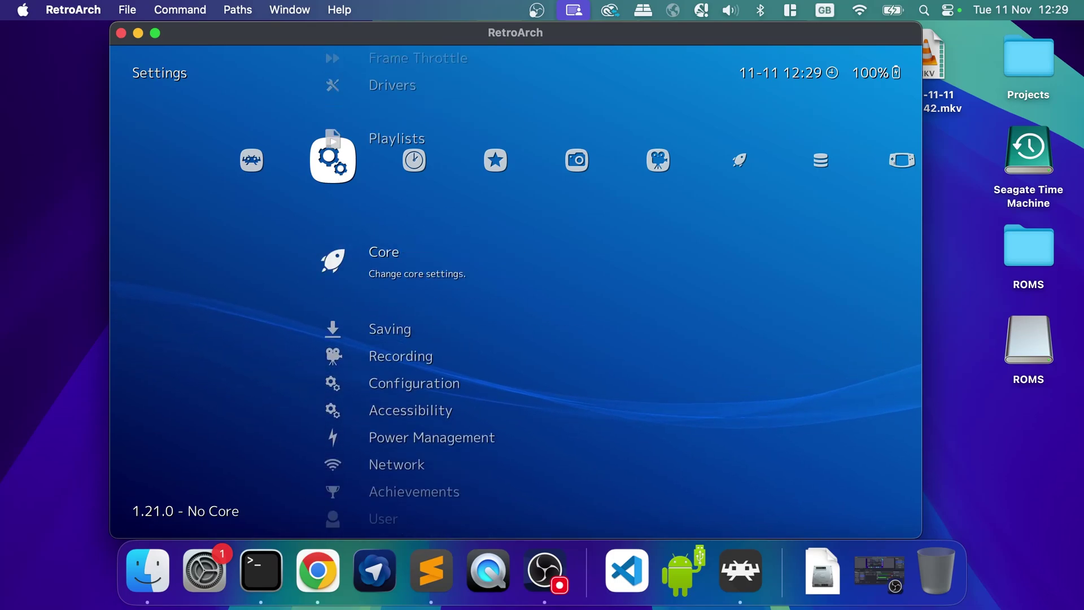
- Run the Playlist Thumbnails Updater for the Game Boy Advance and PlayStation playlists
key(Right)
key(Right)
key(Right)
key(Right)
key(Right)
key(Right)
key(Right)
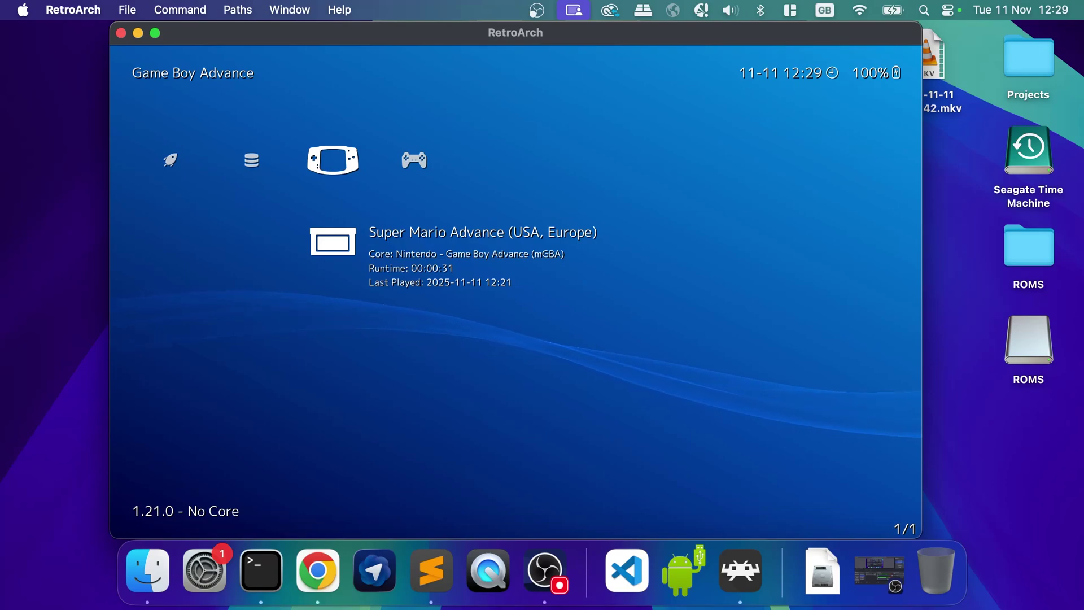
key(Right)
key(Left)
key(Left)
key(Left)
key(Left)
key(Left)
key(Left)
key(Left)
key(Left)
key(Left)
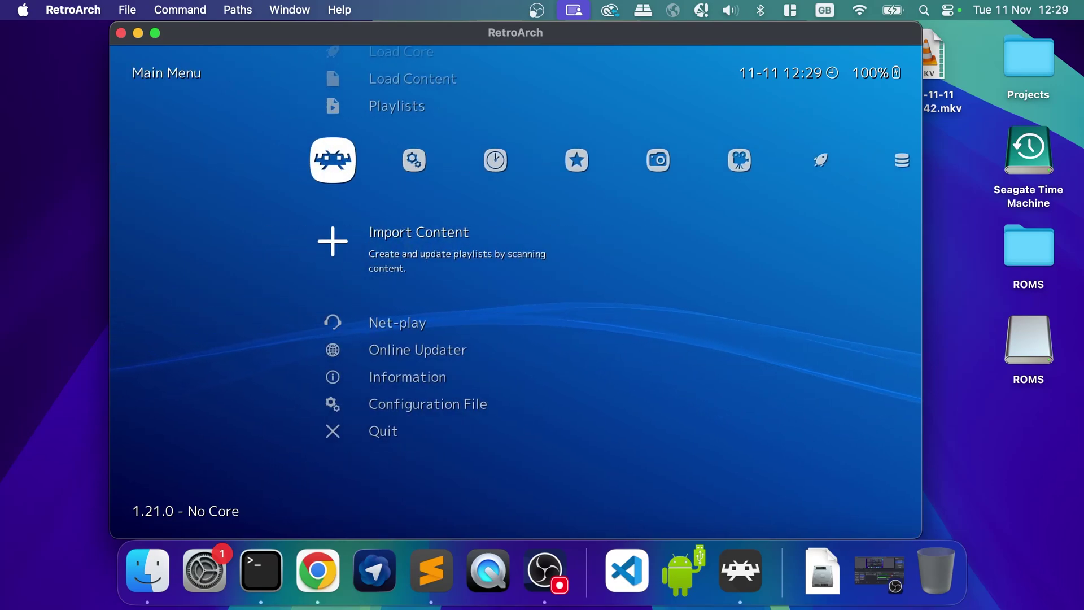
key(Down)
key(Down)
key(Return)
key(Down)
key(Down)
key(Down)
key(Down)
key(Down)
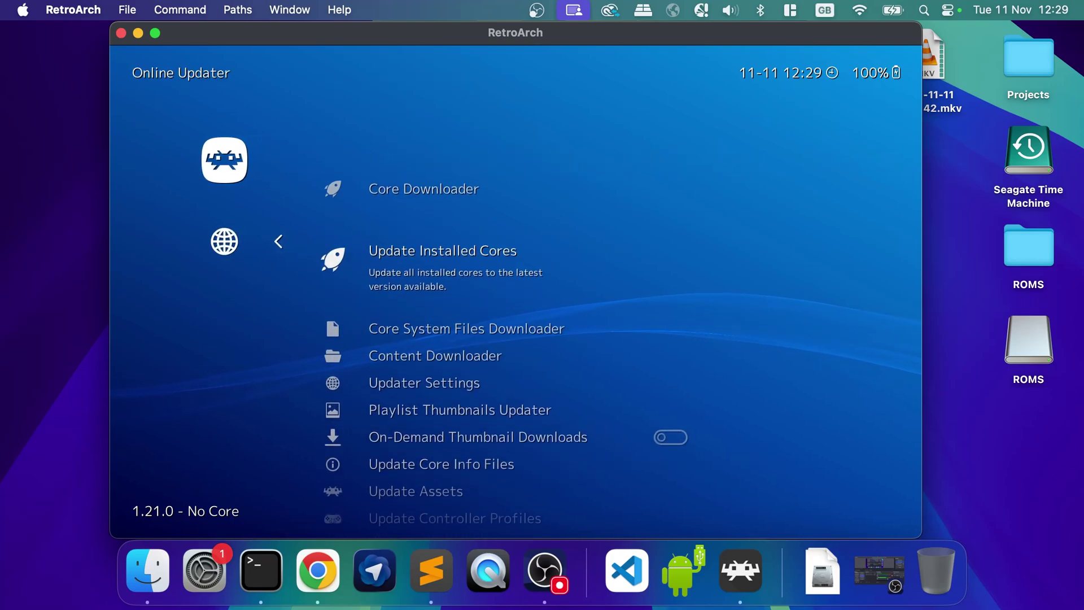
key(Return)
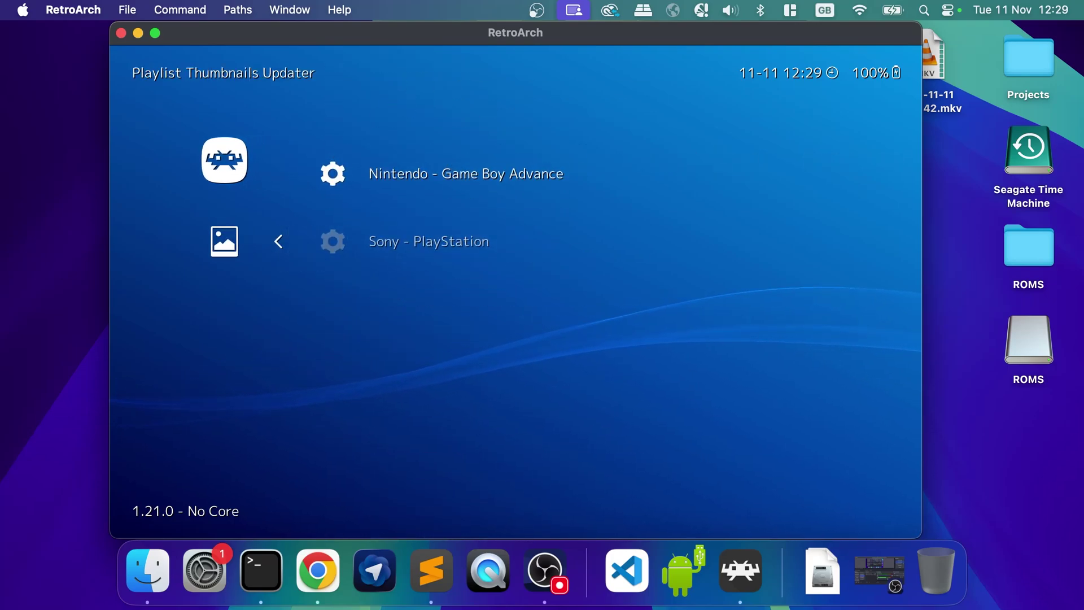
key(Up)
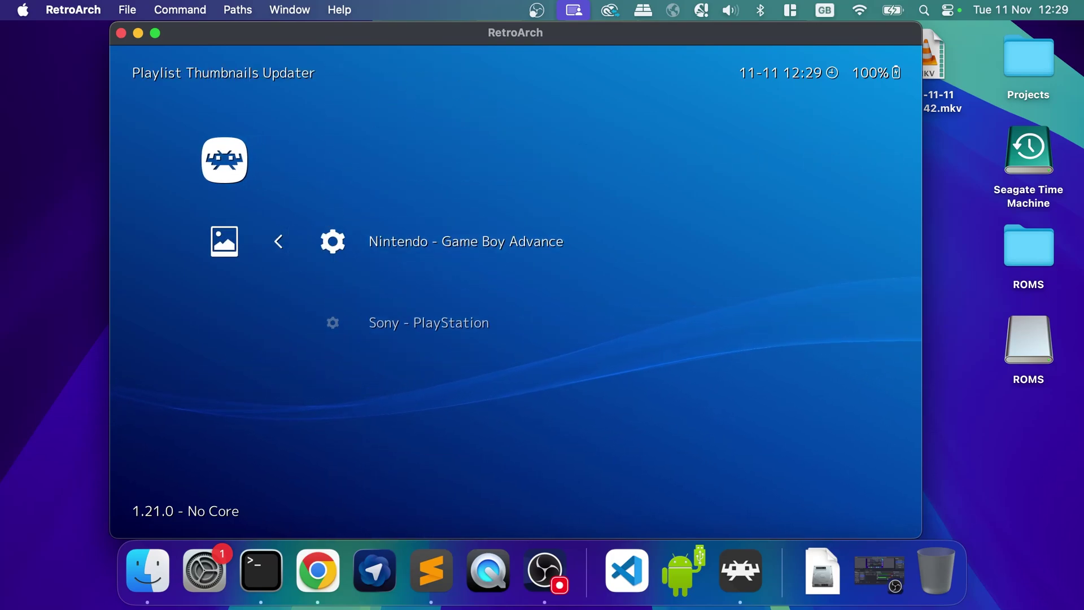
key(Return)
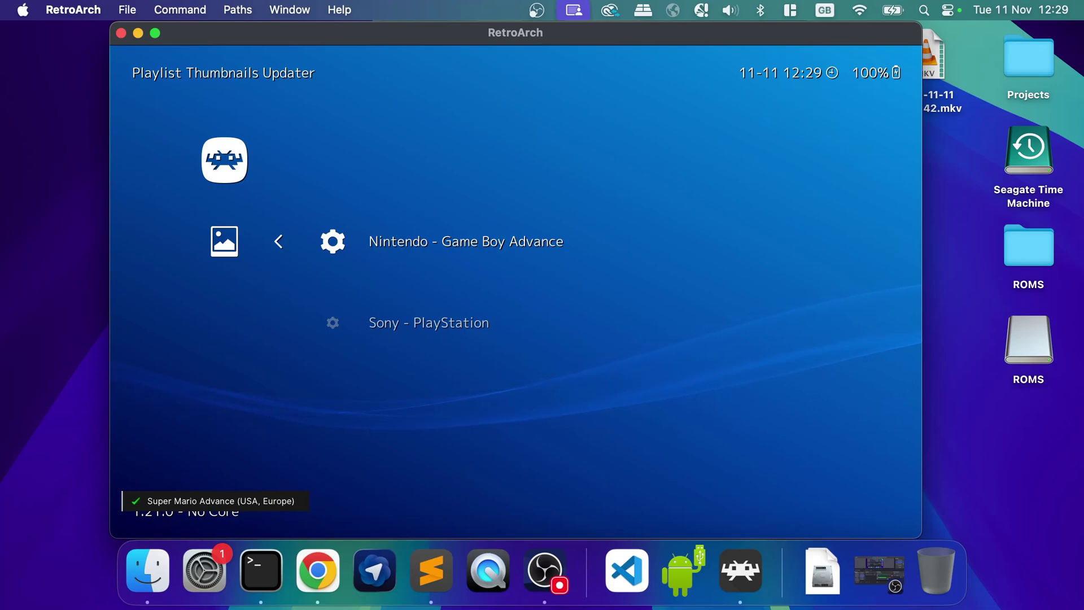
key(Down)
key(Return)
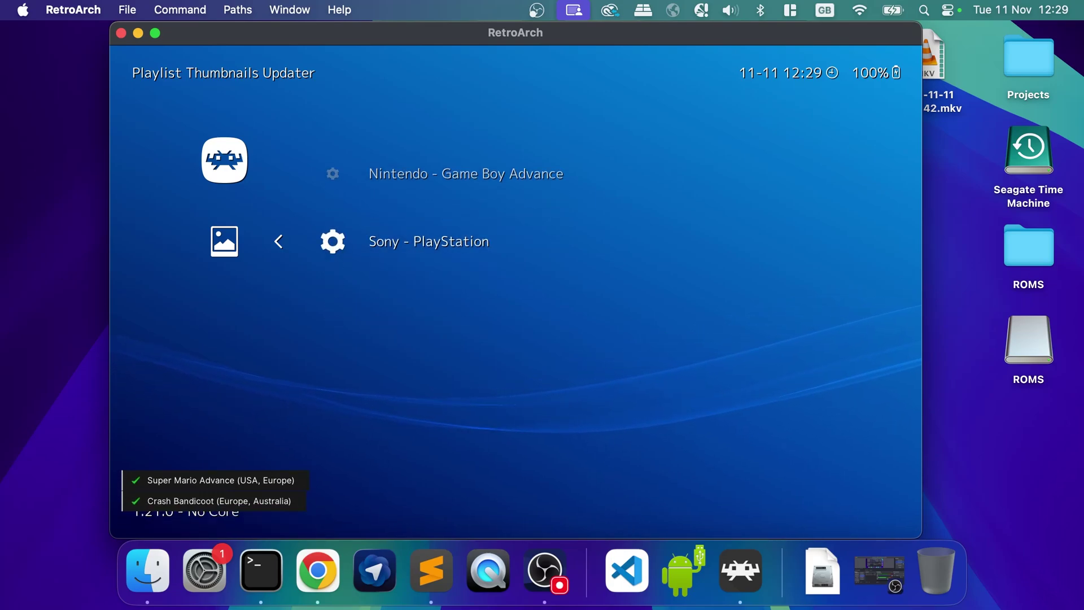
- Confirm box art on the PlayStation and Game Boy Advance playlists, then return to Settings
key(BackSpace)
key(BackSpace)
key(Right)
key(Right)
key(Right)
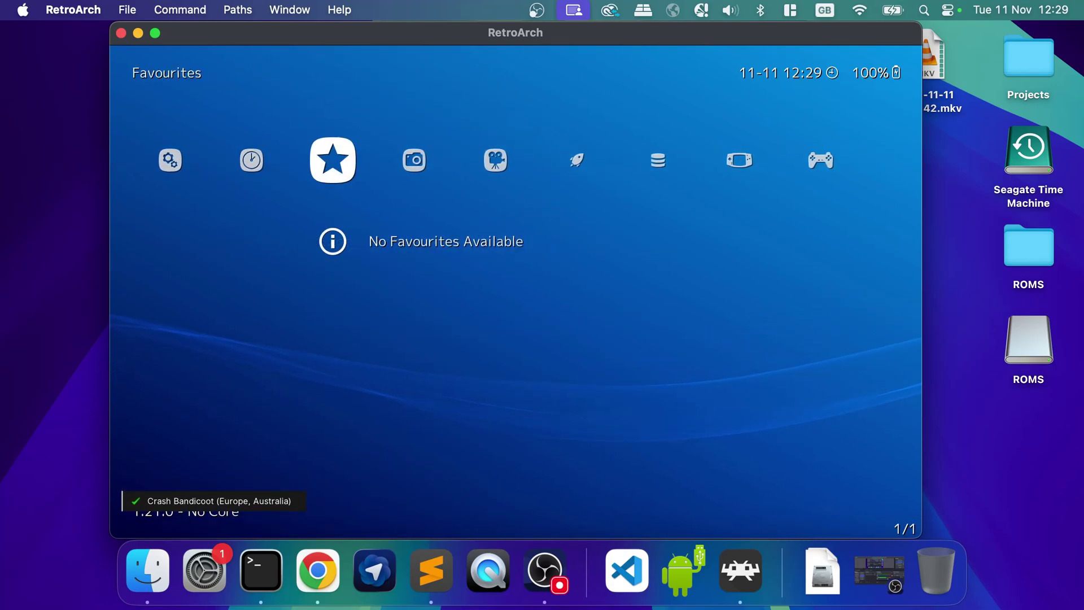
key(Right)
key(Right)
key(Right)
key(Right)
key(Right)
key(Right)
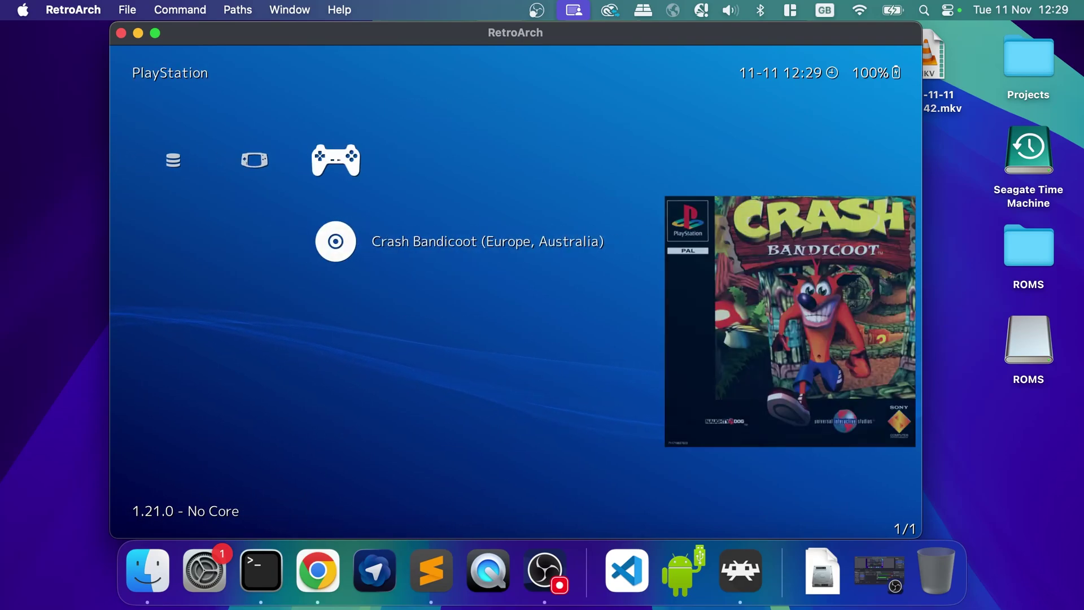
key(Left)
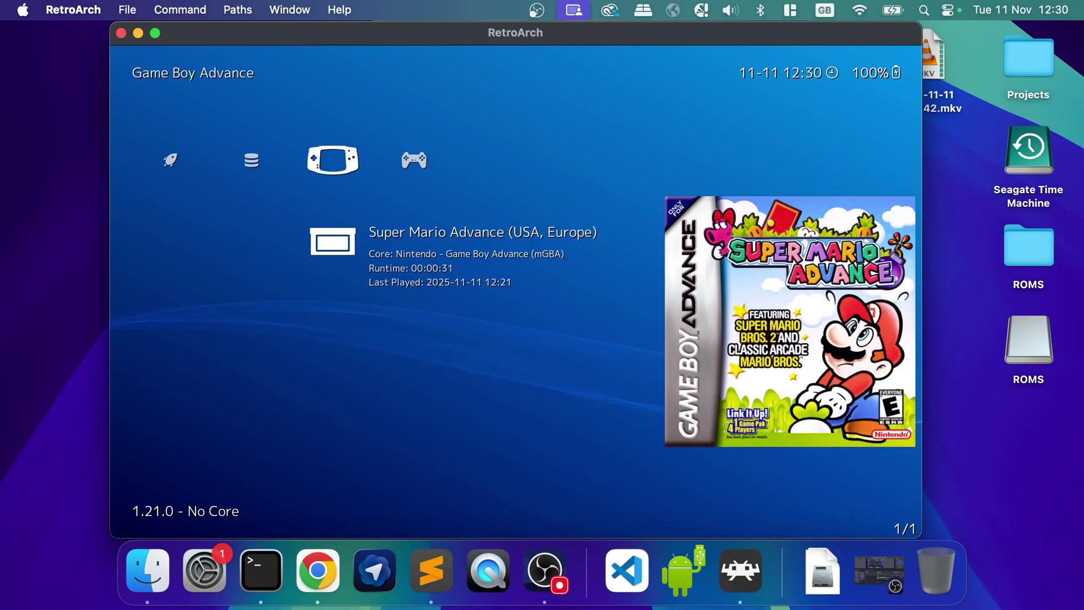
key(Left)
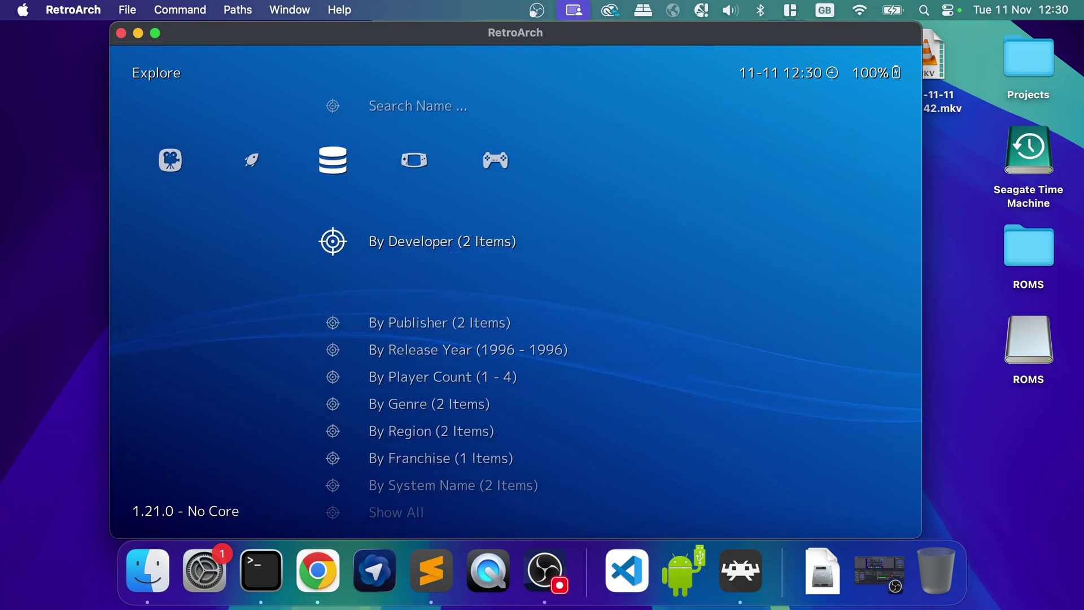
key(Left)
key(Left)
key(Left)
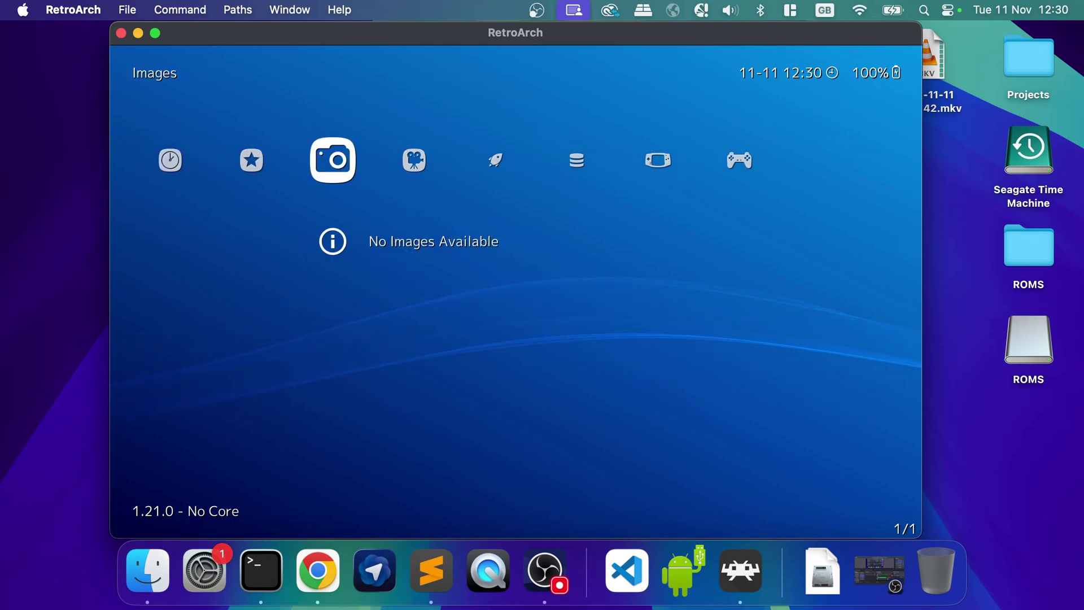
key(Left)
key(Left)
key(Left)
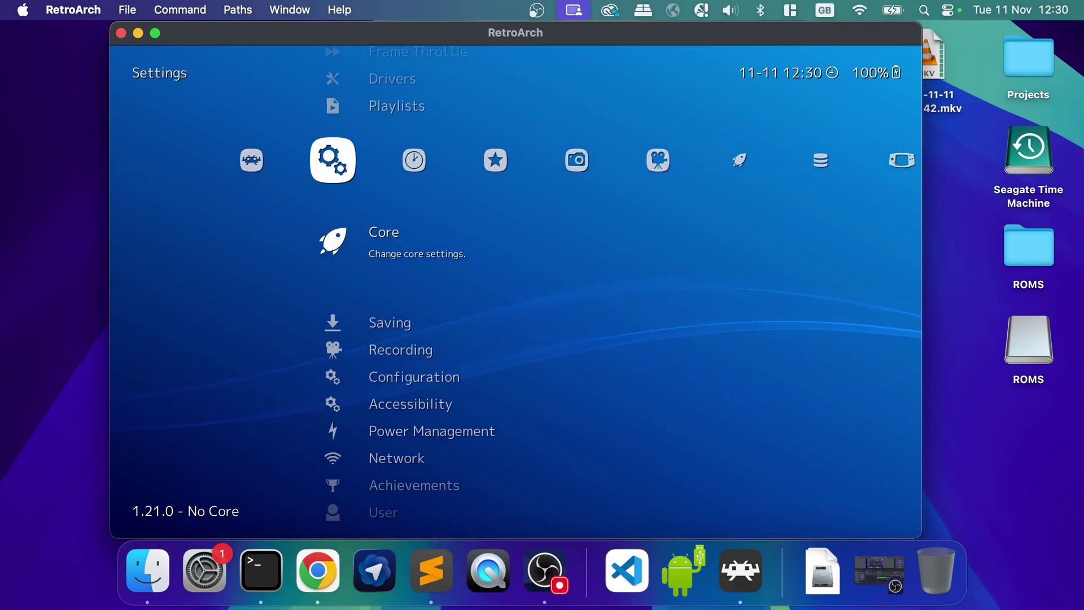
- In Settings > Directory, find the System/BIOS folder at Documents/RetroArch/system and browse it
key(Down)
key(Down)
key(Down)
key(Return)
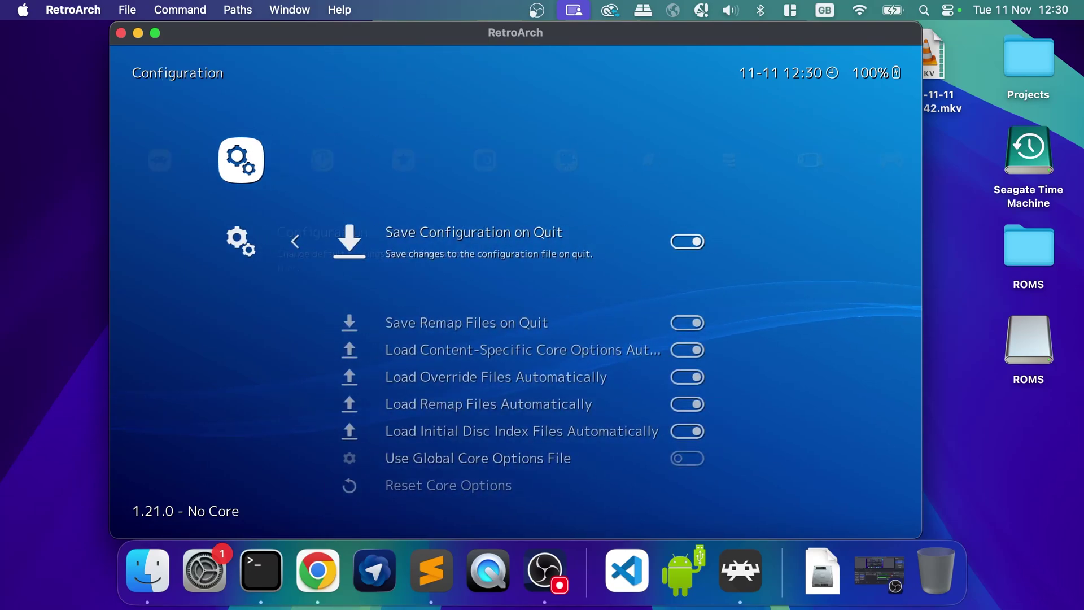
key(BackSpace)
key(Down)
key(Down)
key(Down)
key(Down)
key(Down)
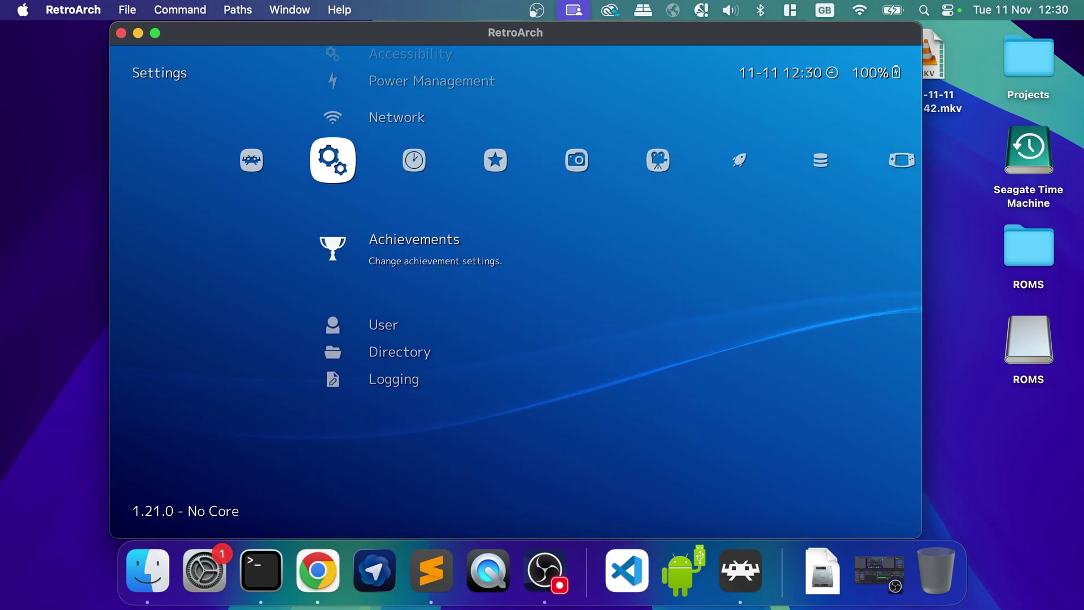
key(Down)
key(Return)
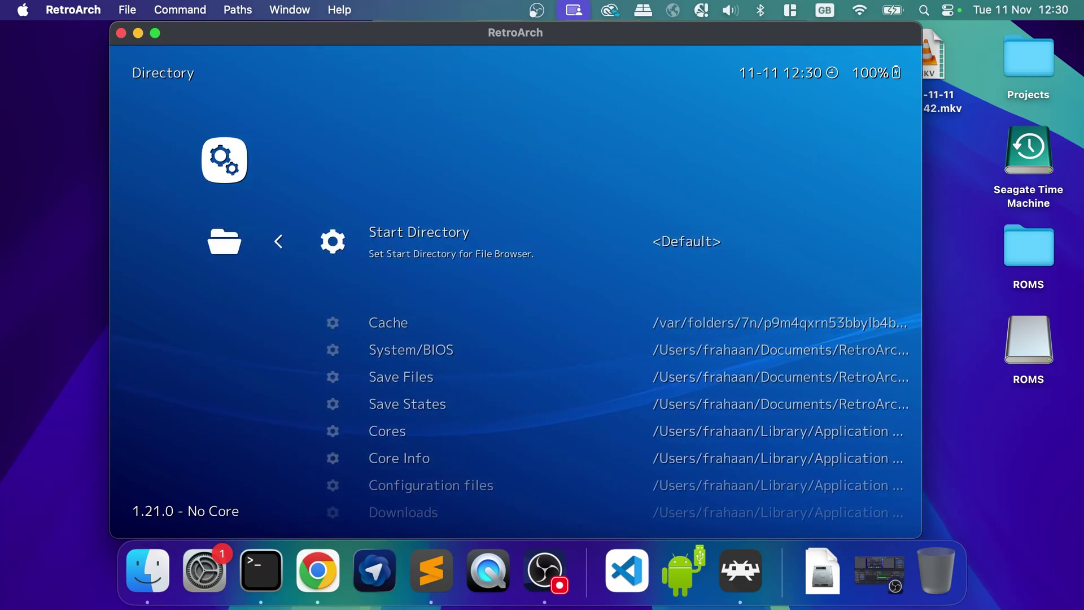
key(Down)
key(Down)
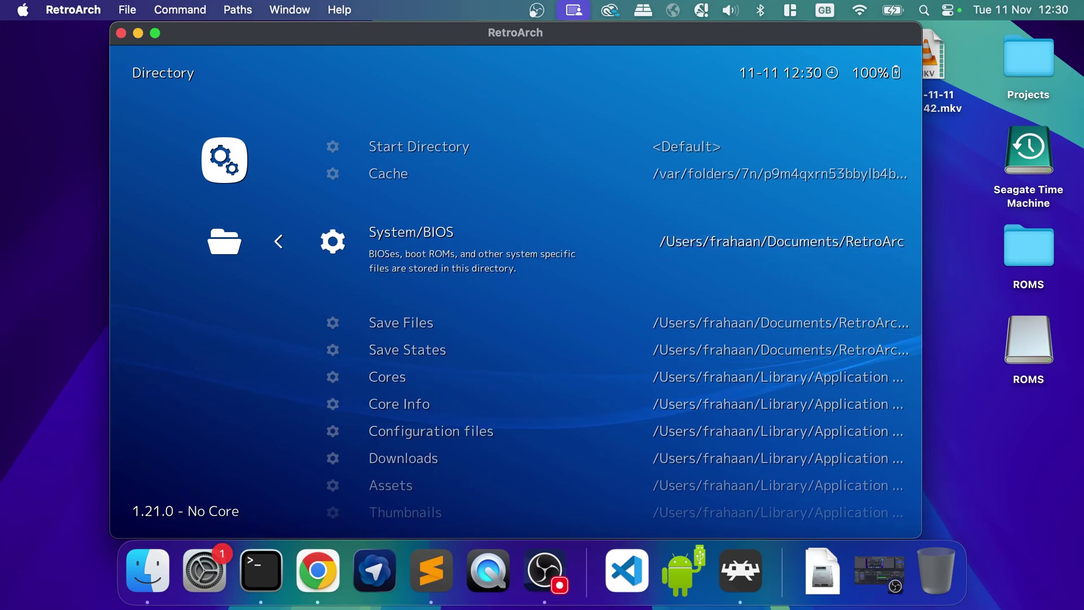
key(Return)
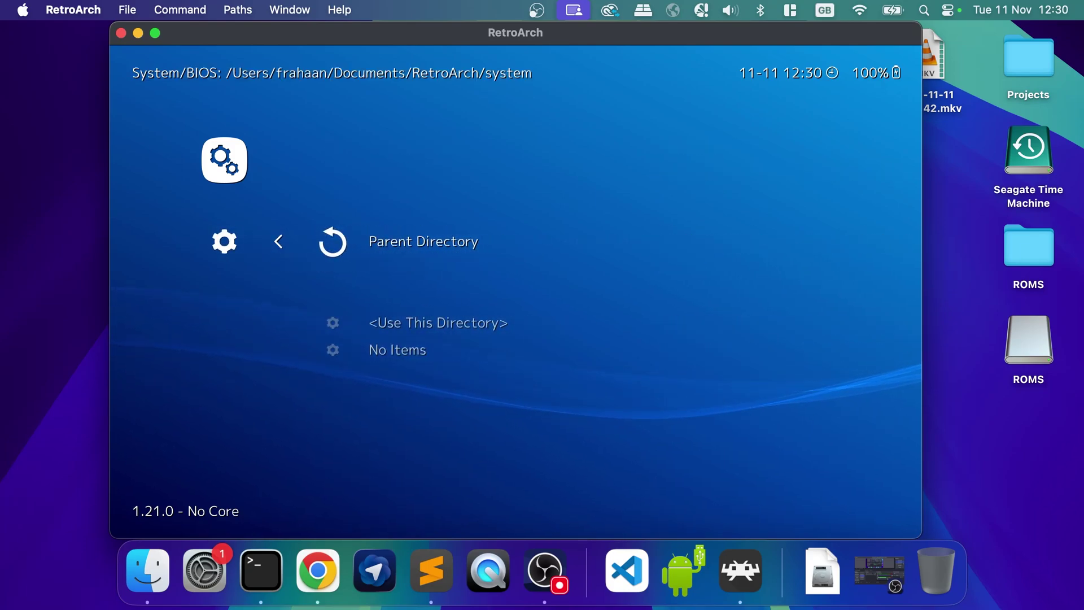
key(BackSpace)
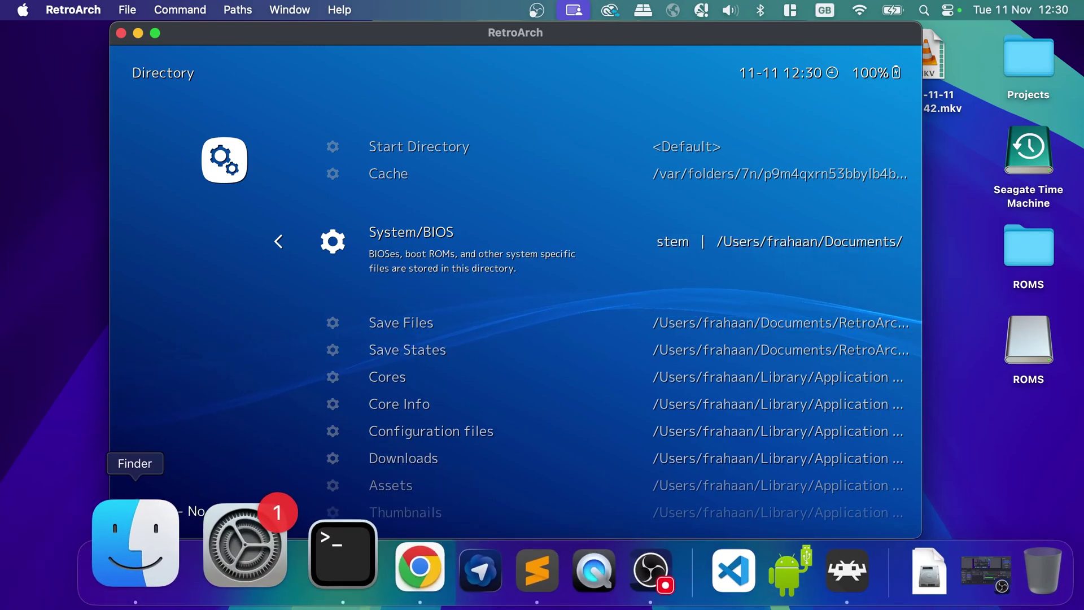
- Open Documents/RetroArch/system in a new Finder window, then switch back to RetroArch
click(136, 542)
click(208, 243)
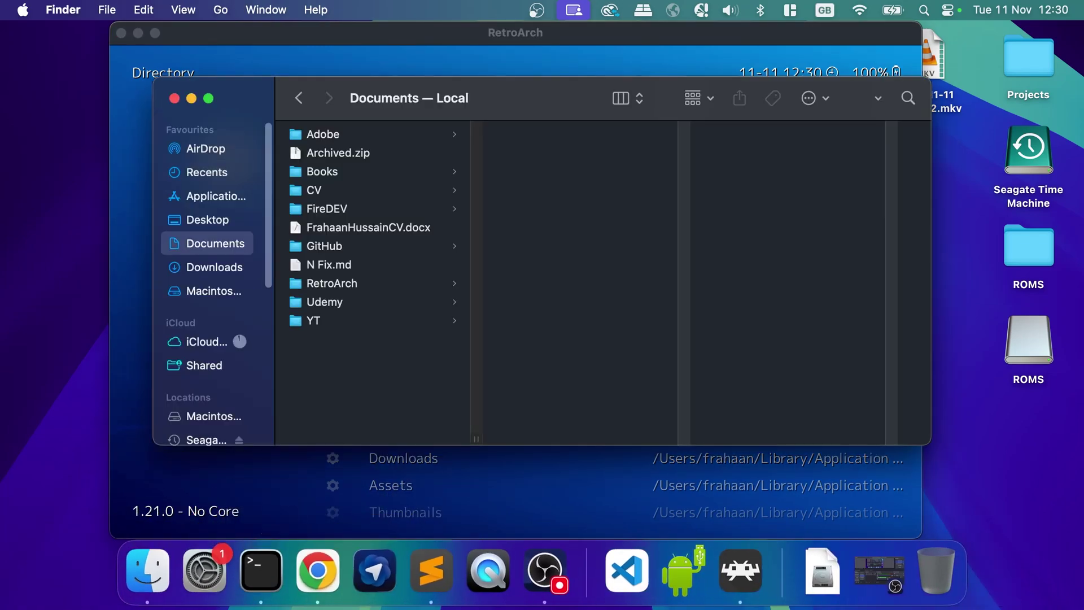
key(r)
key(Right)
key(Down)
key(Down)
key(Down)
key(Down)
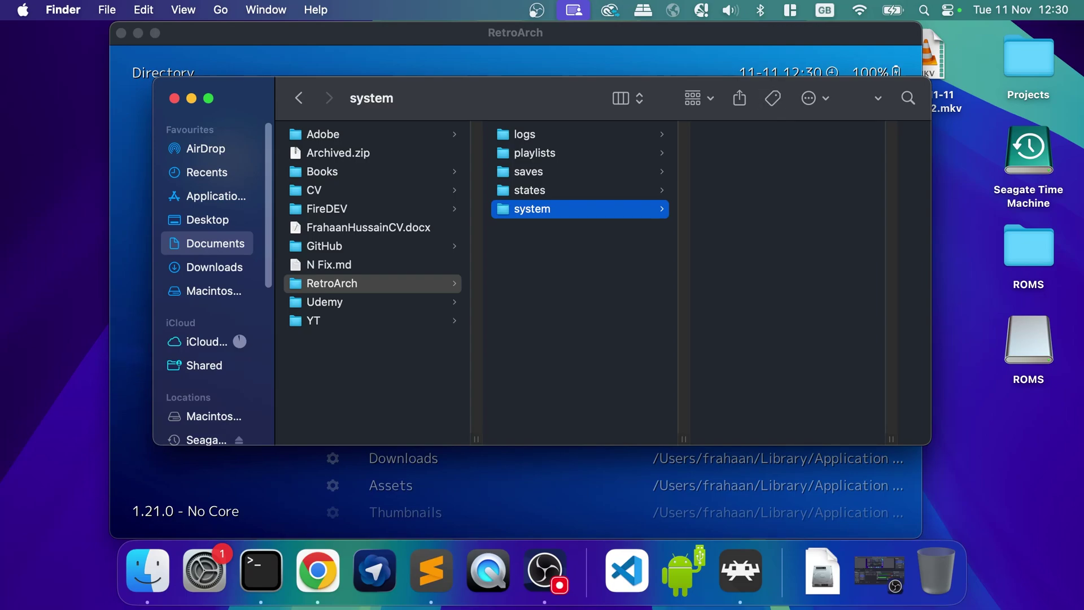
key(super+Tab)
key(Down)
key(Down)
key(Down)
key(Down)
key(Down)
key(Down)
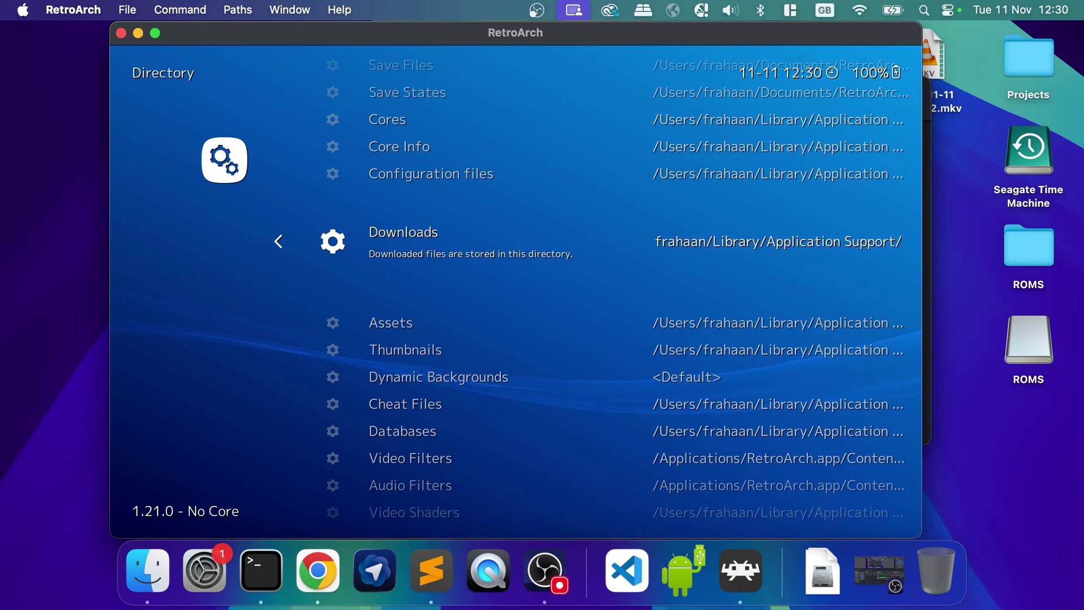
- Start Super Mario Advance from the GBA playlist
key(BackSpace)
key(Left)
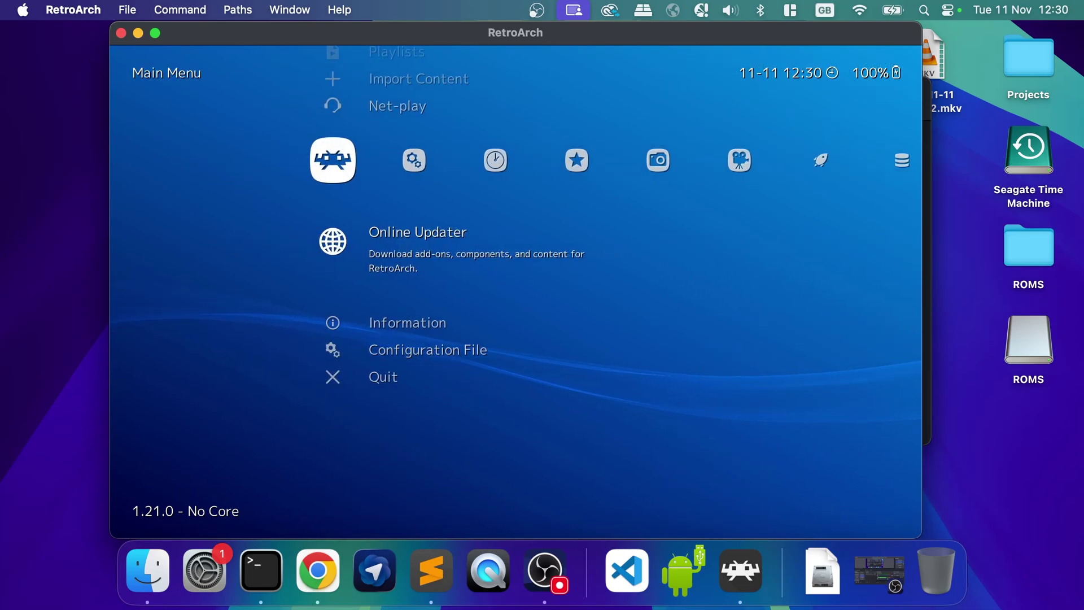
key(Right)
key(Right)
key(Right)
key(Right)
key(Right)
key(Right)
key(Right)
key(Right)
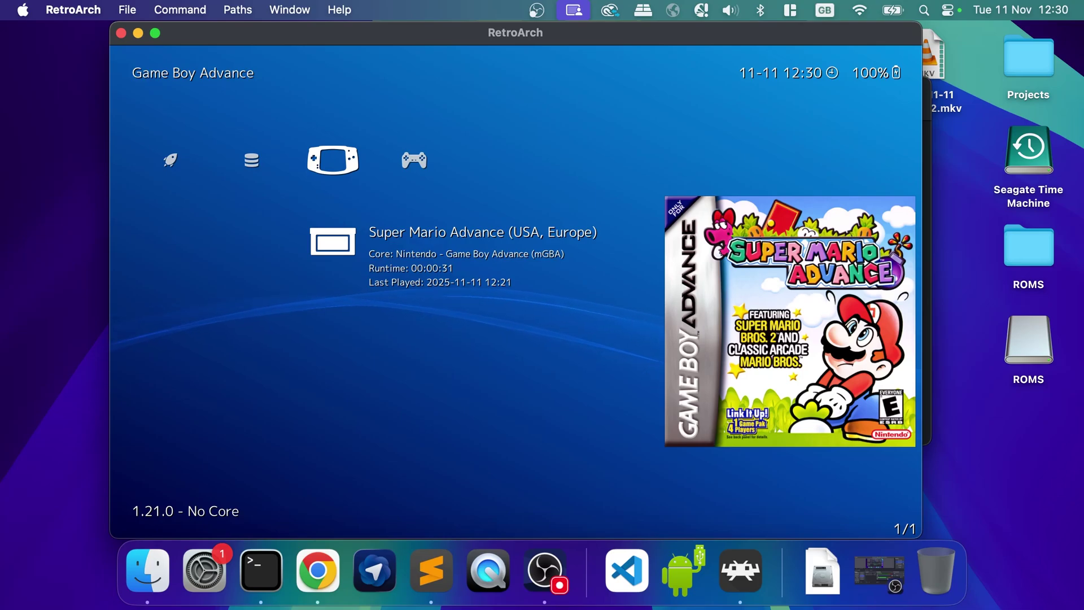
key(Return)
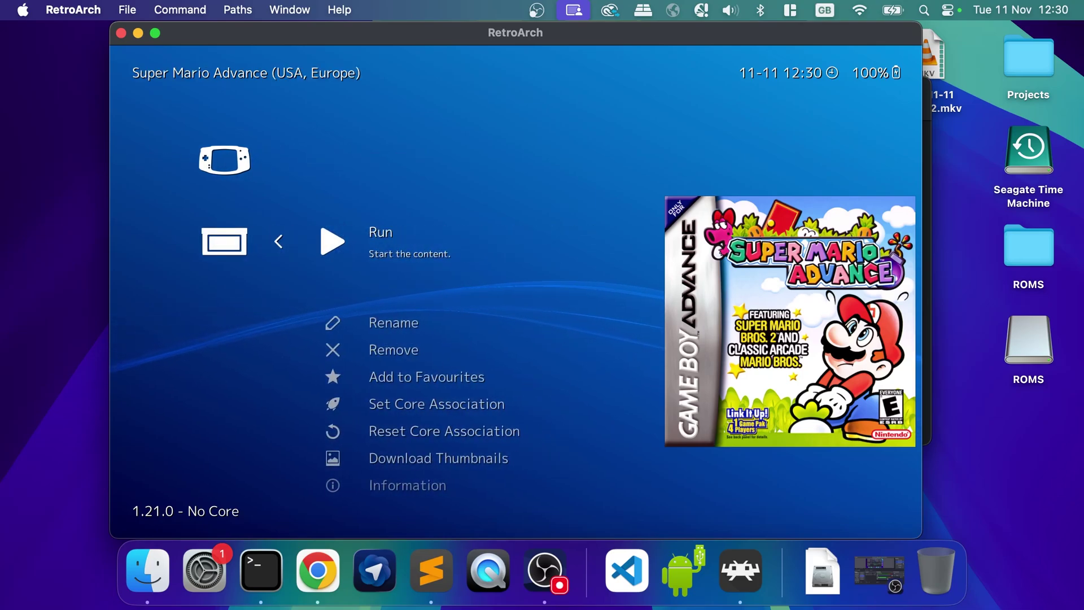
key(Return)
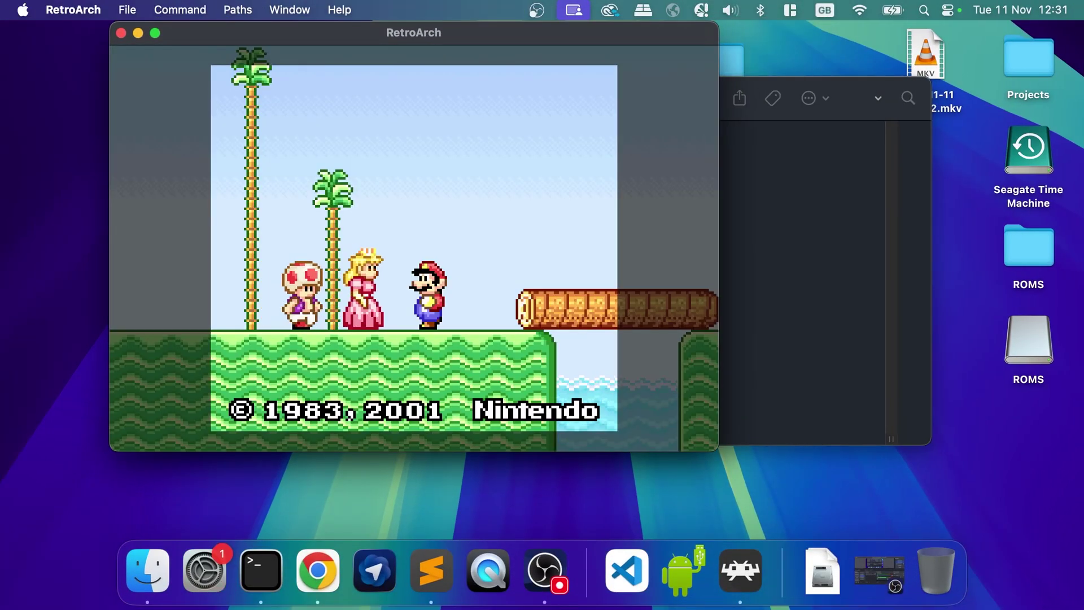
- Bring up the Quick Menu in-game and view the mGBA video core options
key(F1)
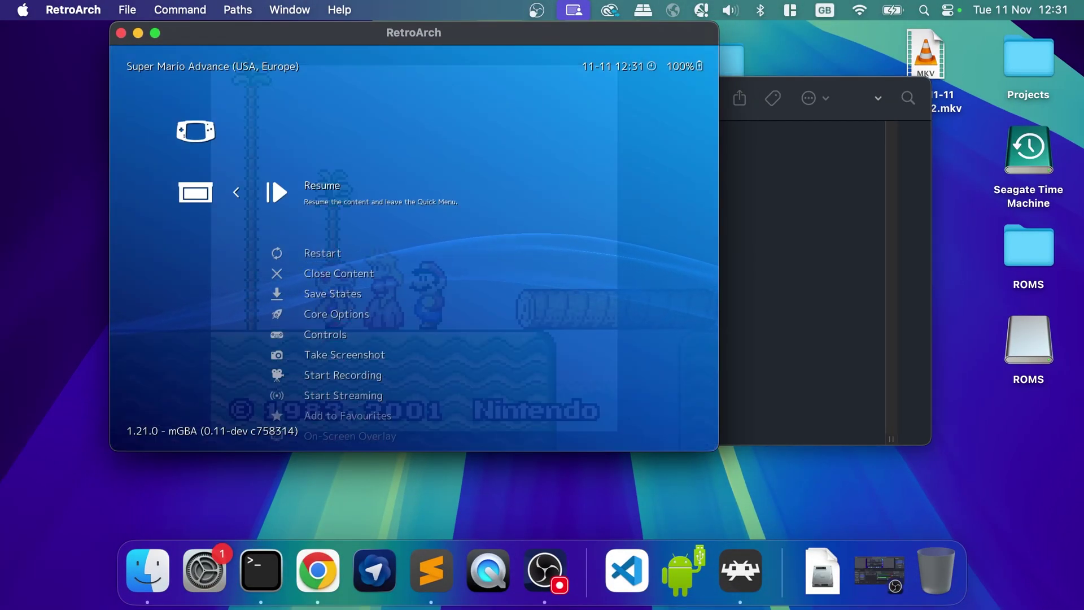
key(Down)
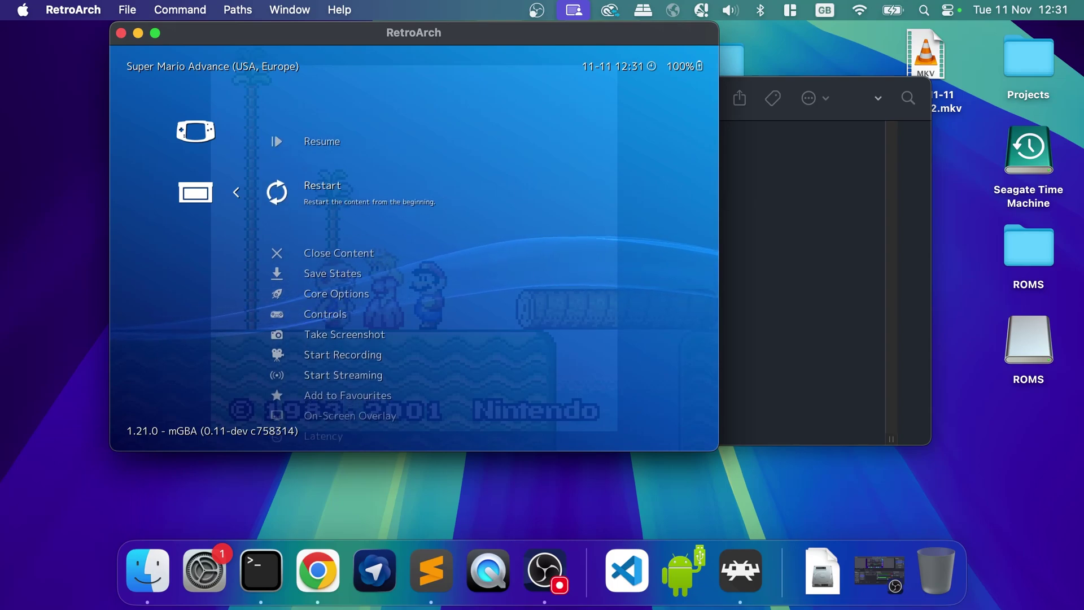
key(Down)
key(Down)
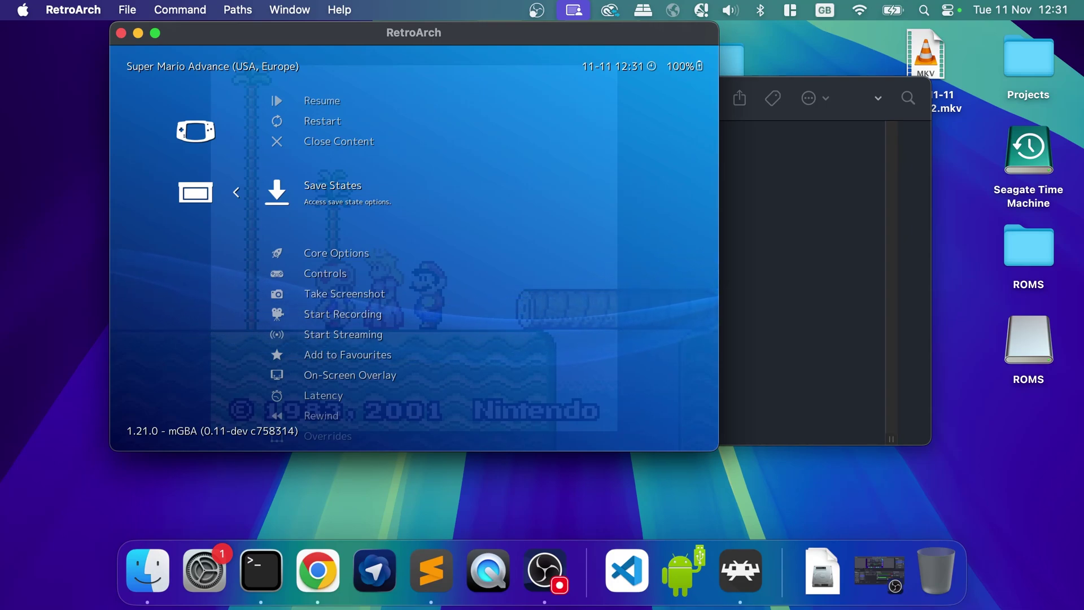
key(Down)
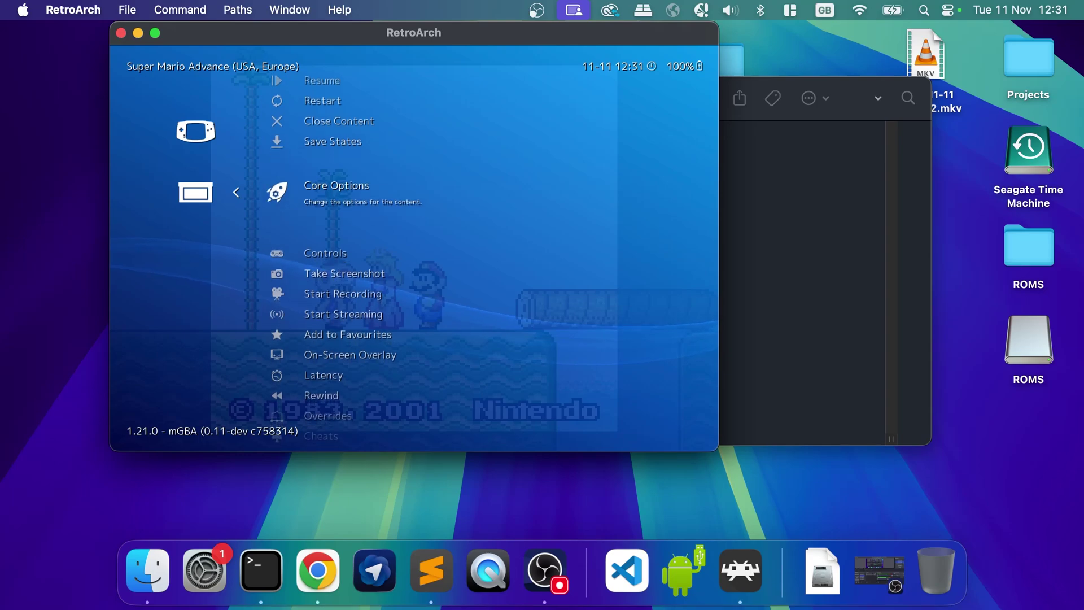
key(Return)
key(Down)
key(Down)
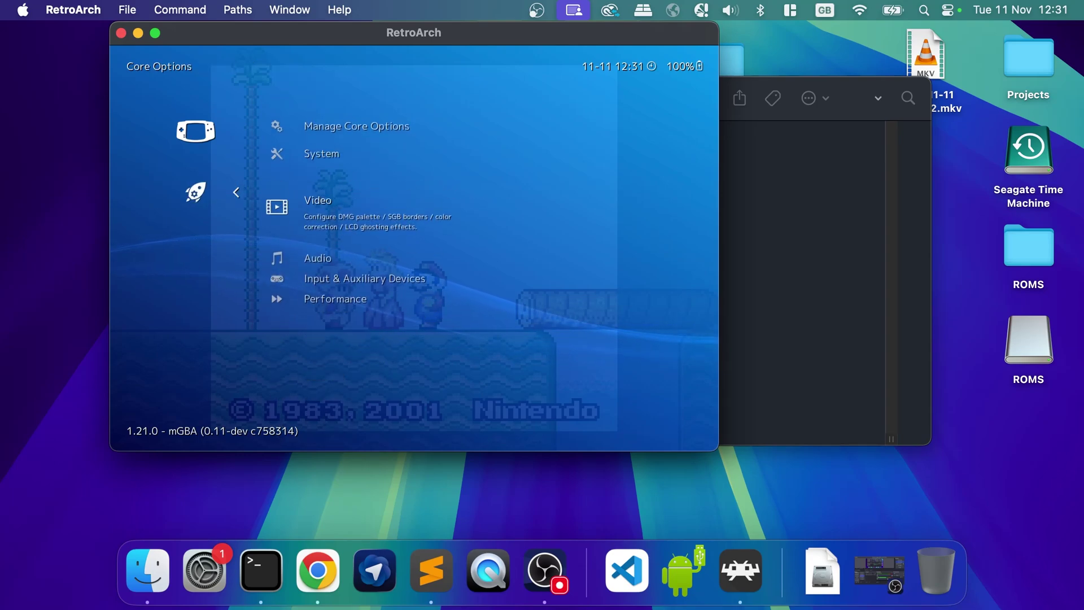
key(Return)
- Look through the System and Input core options, then return to the Quick Menu's On-Screen Overlay entry
key(BackSpace)
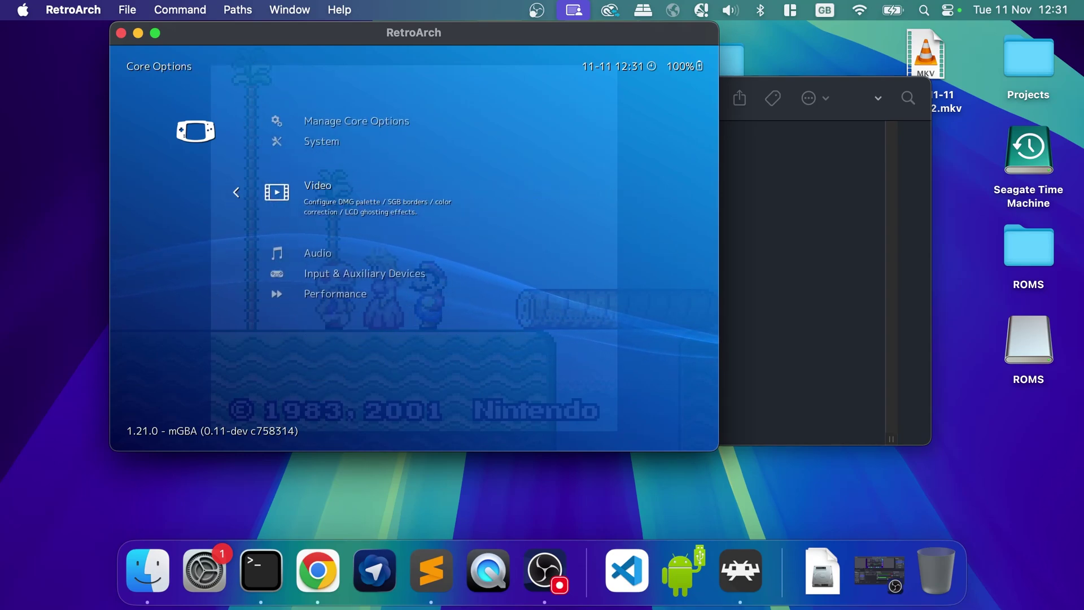
key(Down)
key(Up)
key(Up)
key(Return)
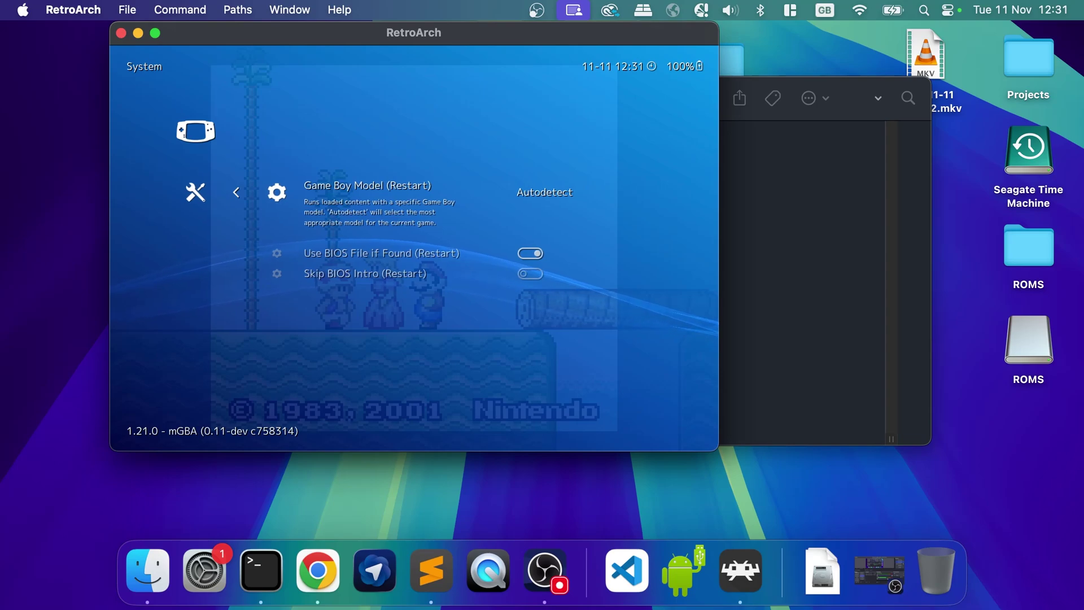
key(BackSpace)
key(Down)
key(Down)
key(Down)
key(Down)
key(Return)
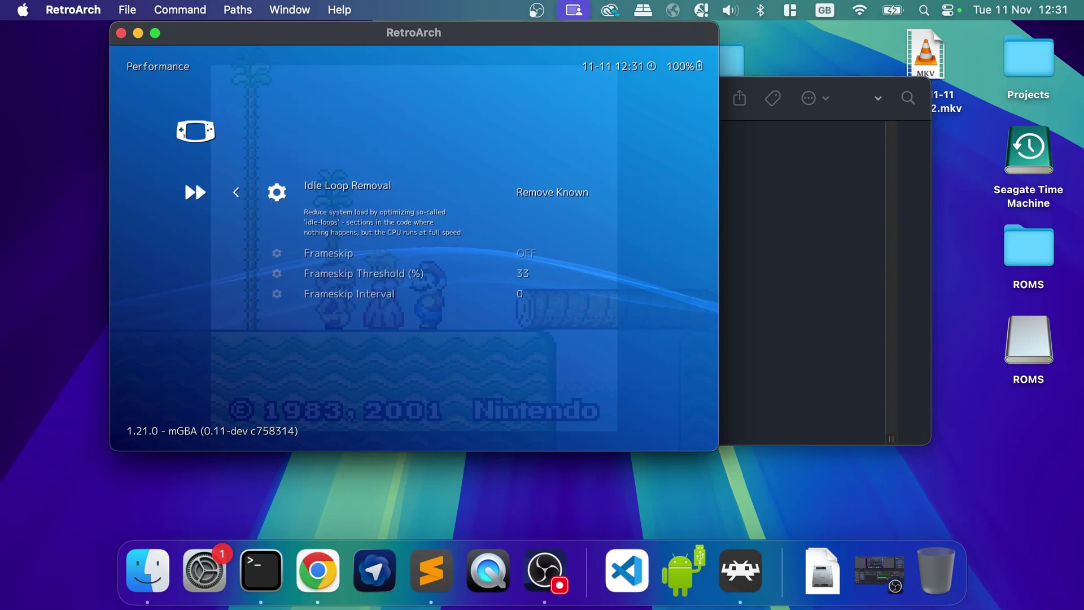
key(BackSpace)
key(BackSpace)
key(Down)
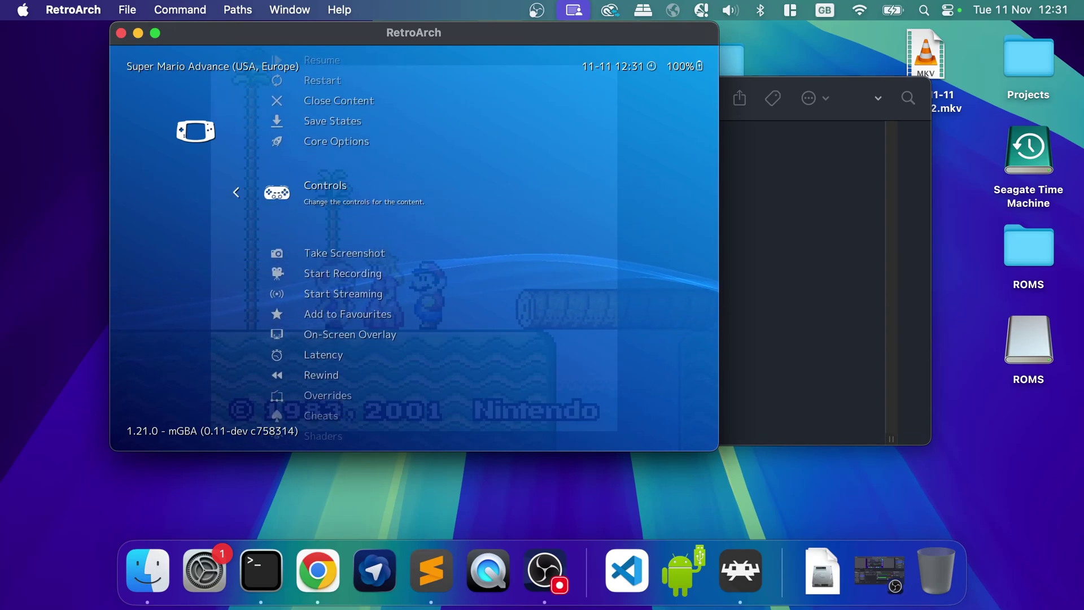
key(Down)
key(Down)
key(Down)
key(Down)
key(Down)
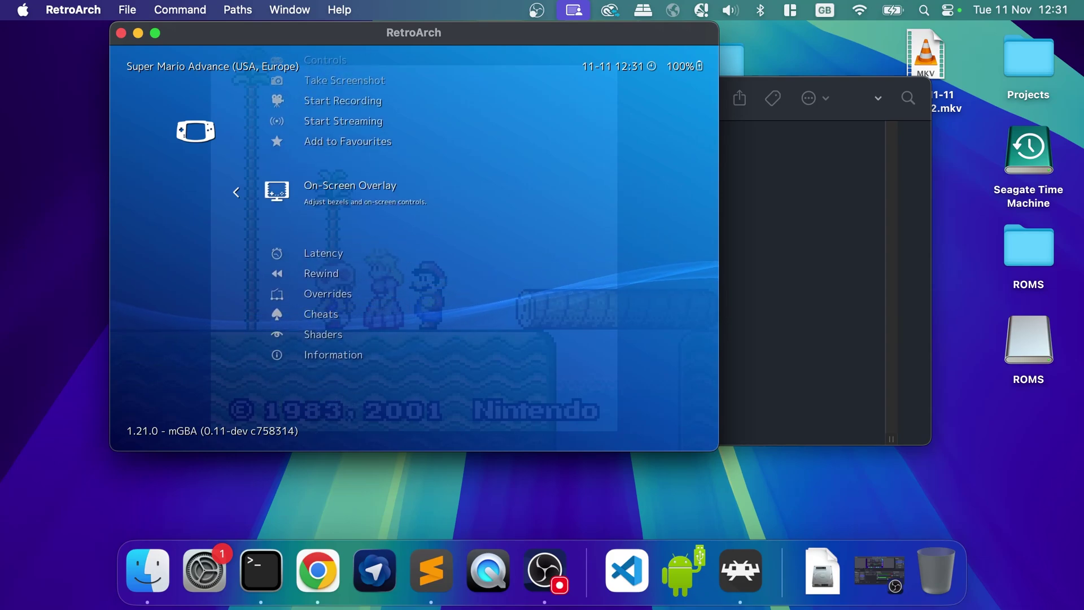
- Switch Display Overlay on in the On-Screen Overlay settings
key(Return)
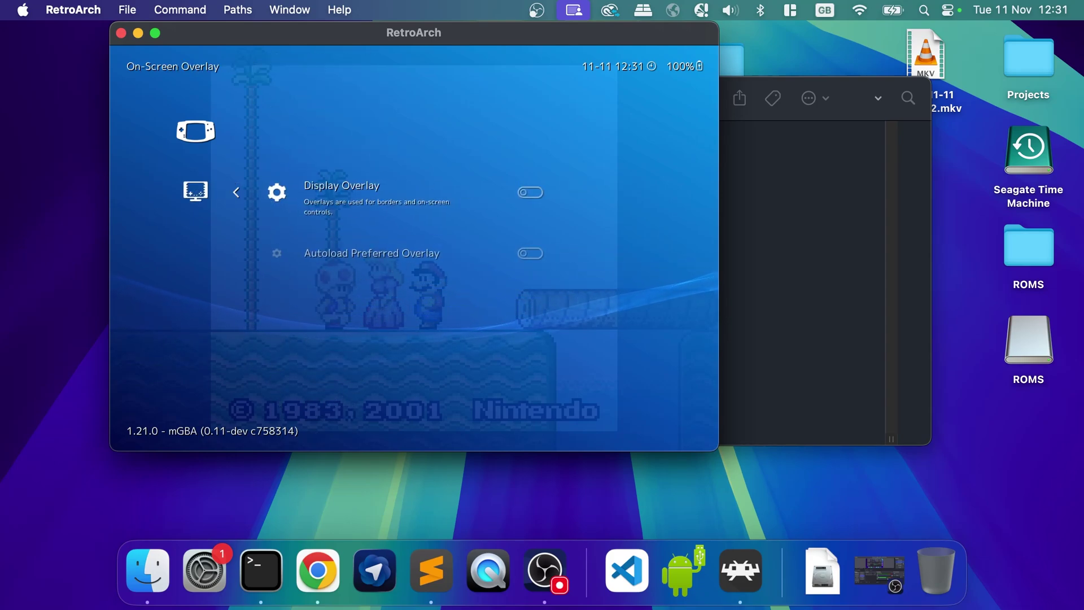
key(Return)
key(Down)
key(Down)
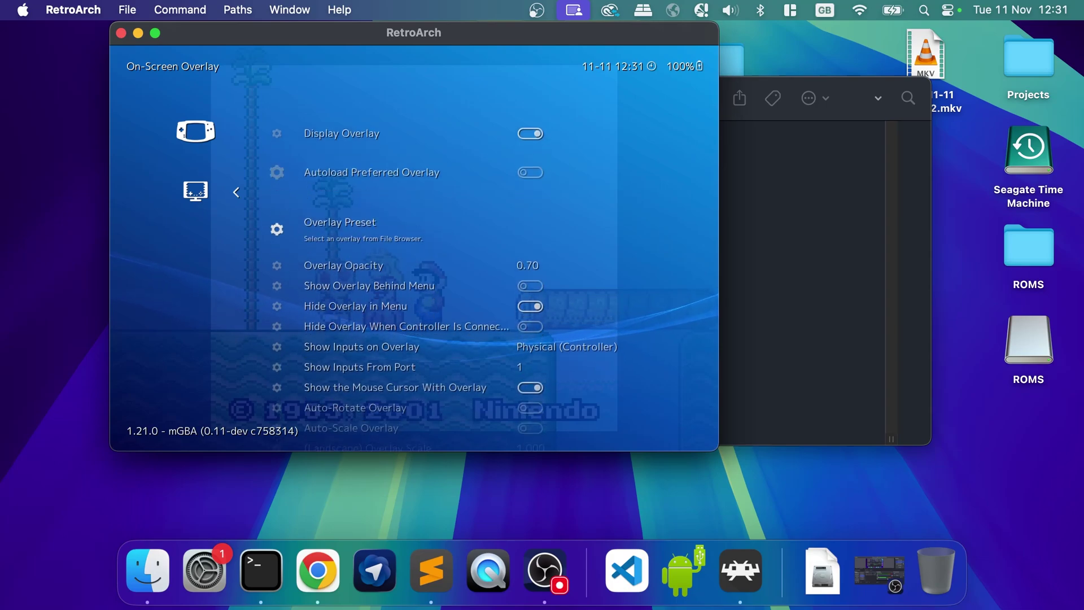
- Set the Overlay Preset to gamepads/gba/gba.cfg and back out to the Main Menu
key(Return)
key(Down)
key(Down)
key(Down)
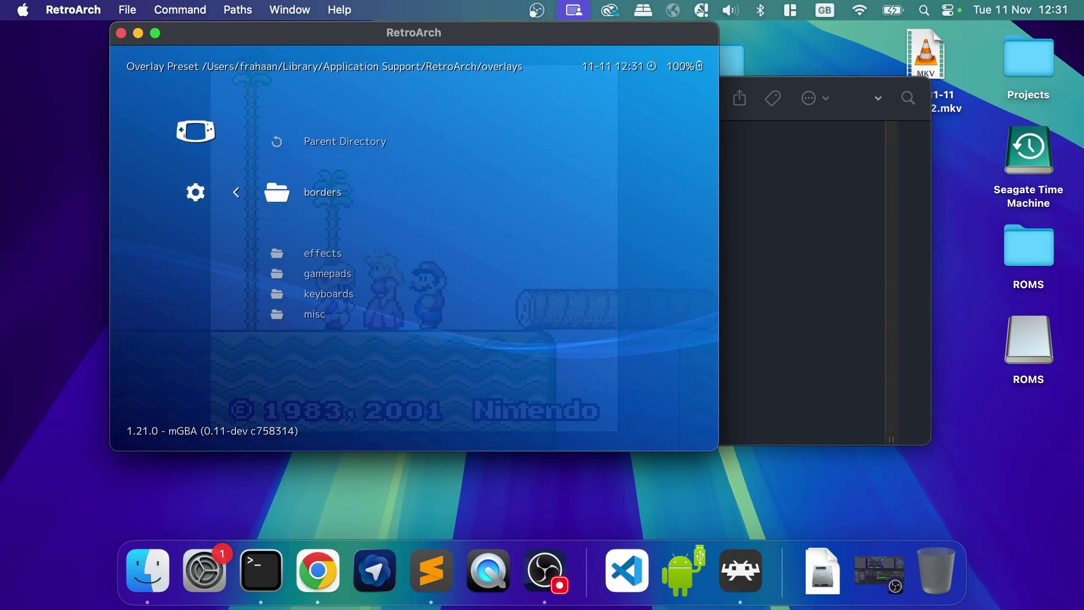
key(Return)
key(Down)
key(Down)
key(Down)
key(Down)
key(Down)
key(Down)
key(Down)
key(Down)
key(Down)
key(Down)
key(Down)
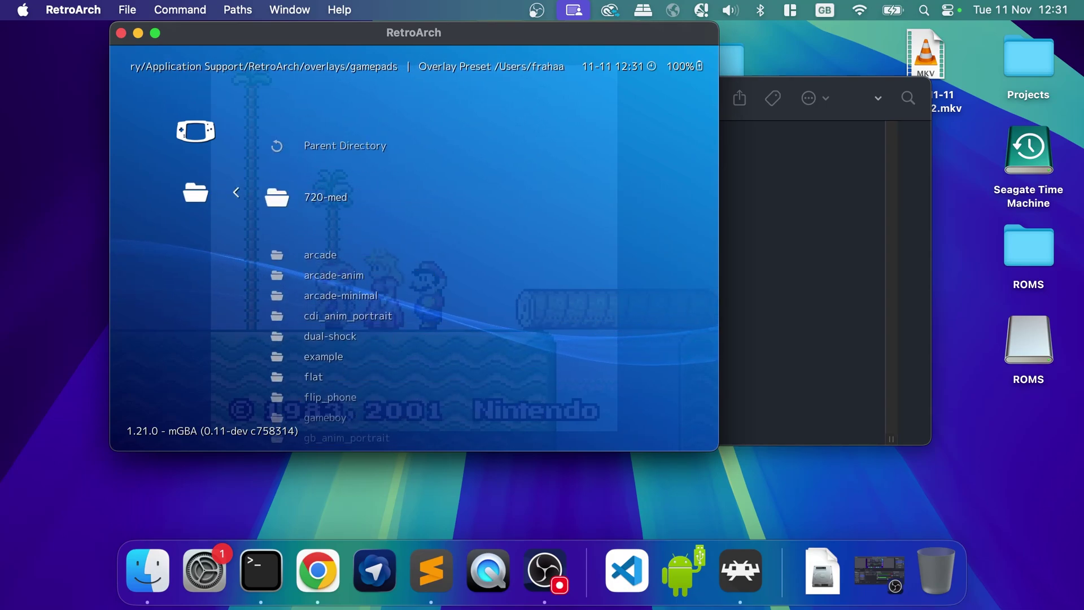
key(Down)
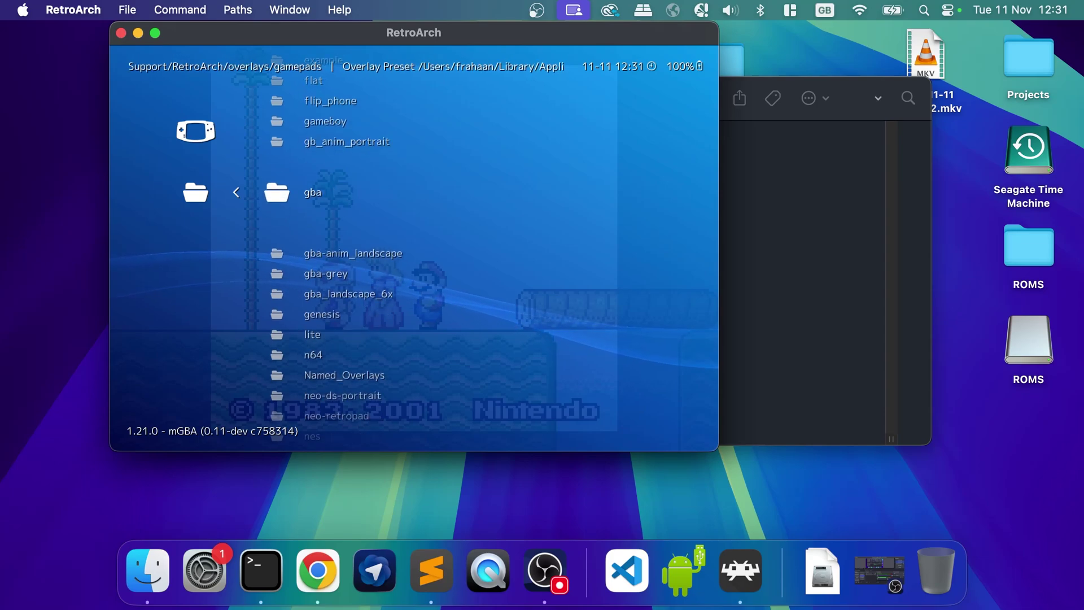
key(Return)
key(Down)
key(Down)
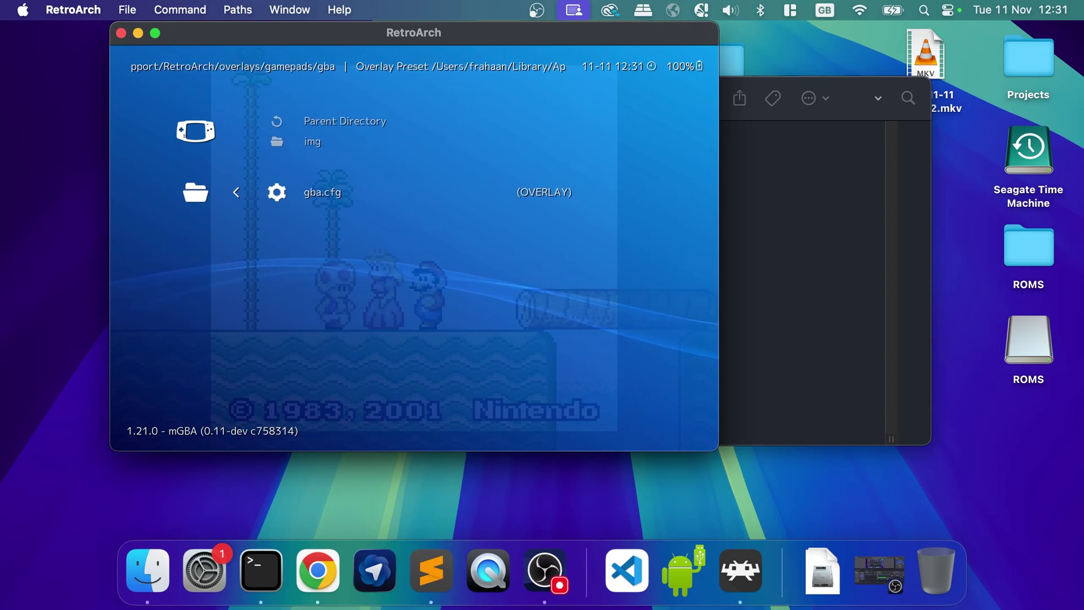
key(Return)
key(BackSpace)
key(BackSpace)
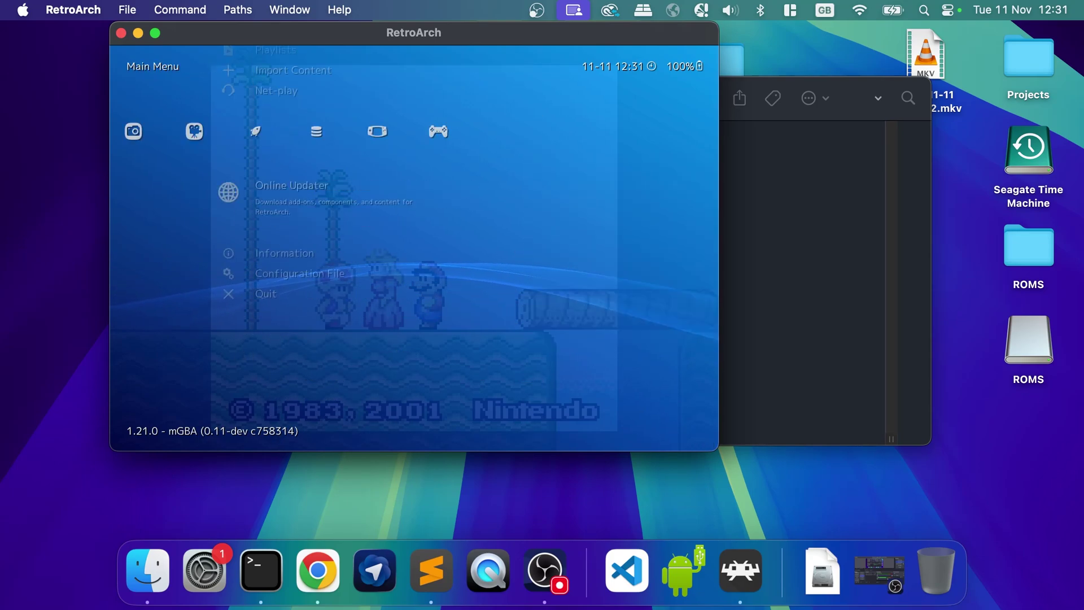
key(Up)
key(Up)
key(Up)
key(Up)
key(Up)
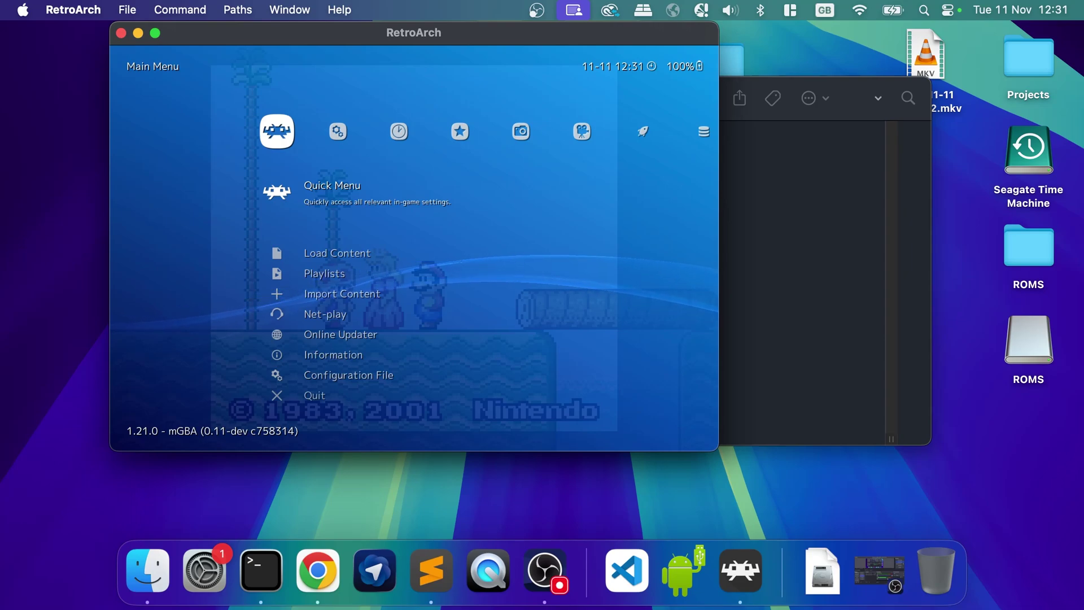
- Resume the game briefly, then pause it with F1 and browse the Main Menu and Settings tabs
key(F1)
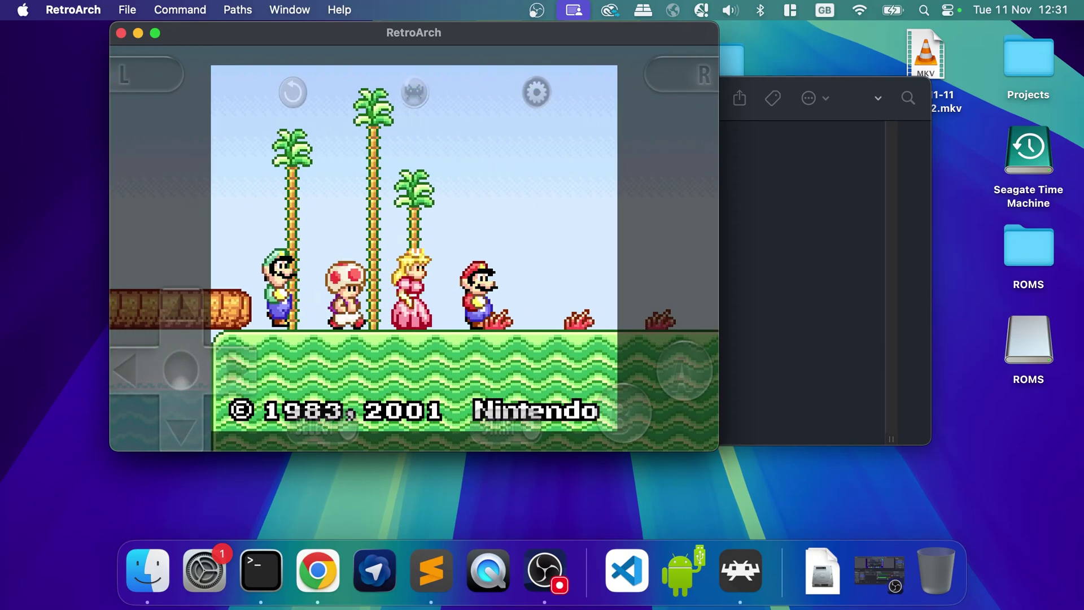
key(F1)
key(Down)
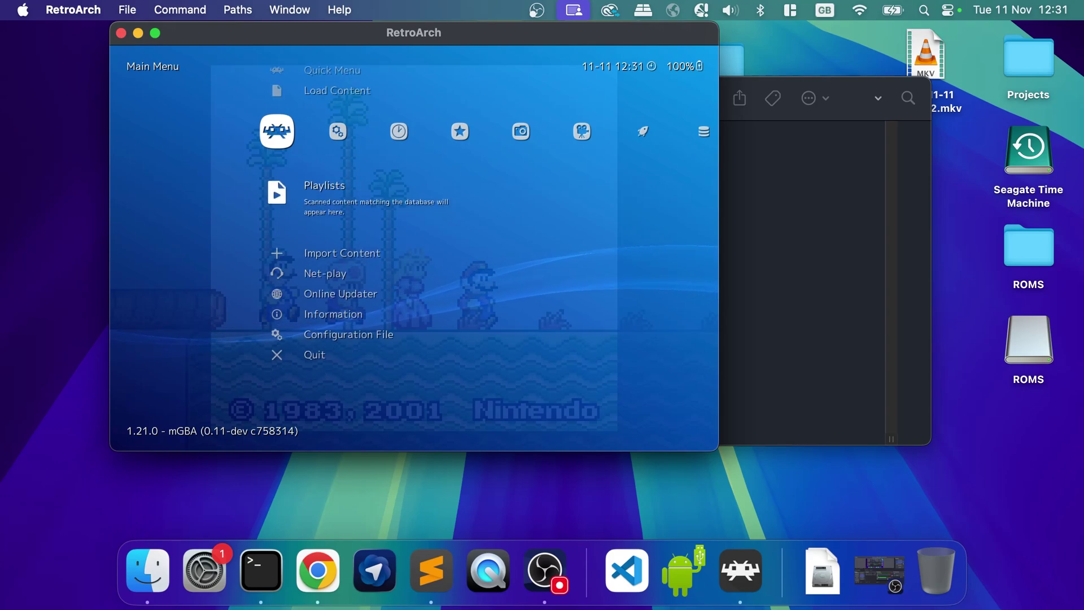
key(Up)
key(Up)
key(Up)
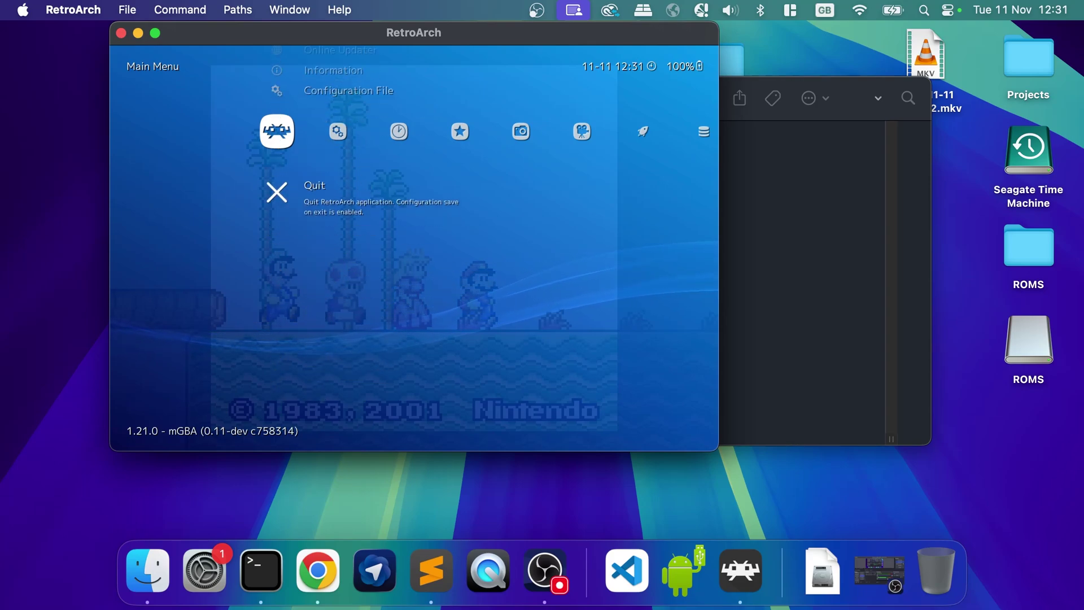
key(Right)
key(Right)
key(Left)
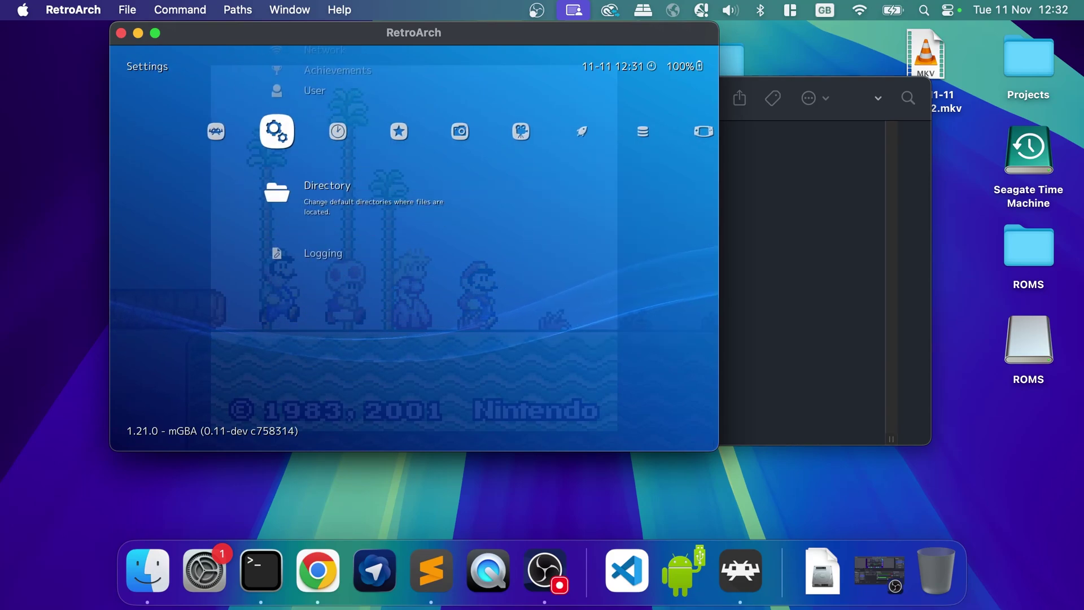
key(Left)
key(Up)
key(Up)
key(Up)
key(Up)
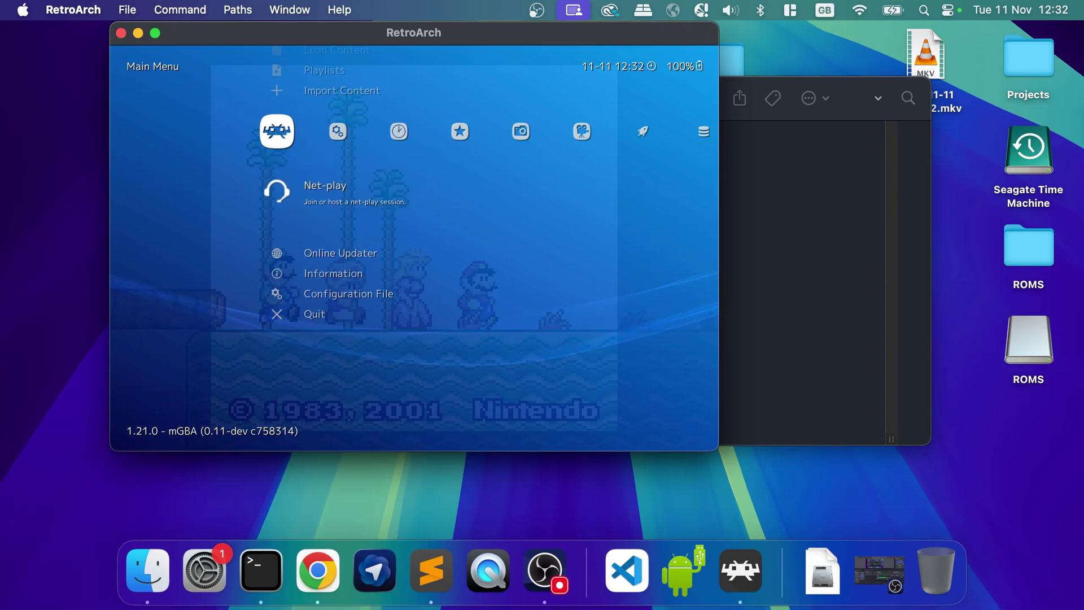